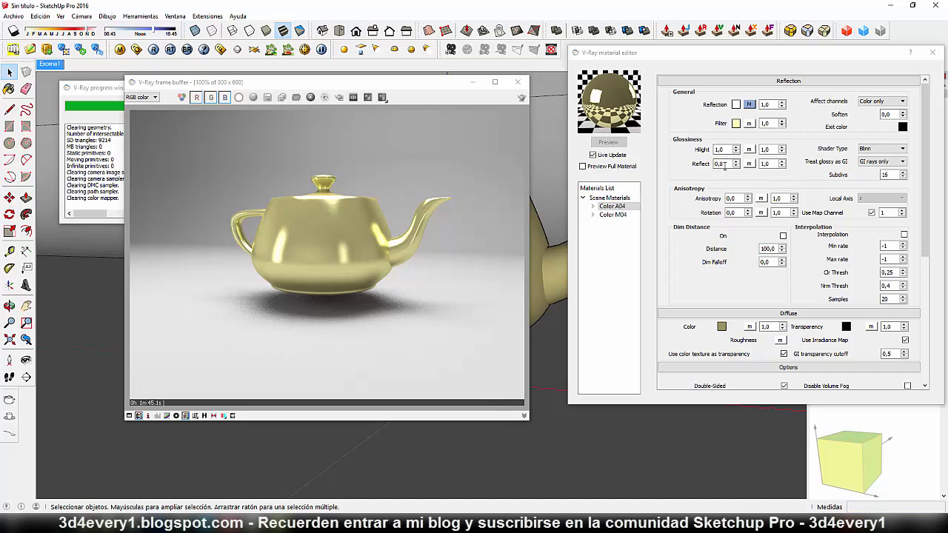
Step: Set the reflect glossiness of material Color A04 to 1,0
click(726, 149)
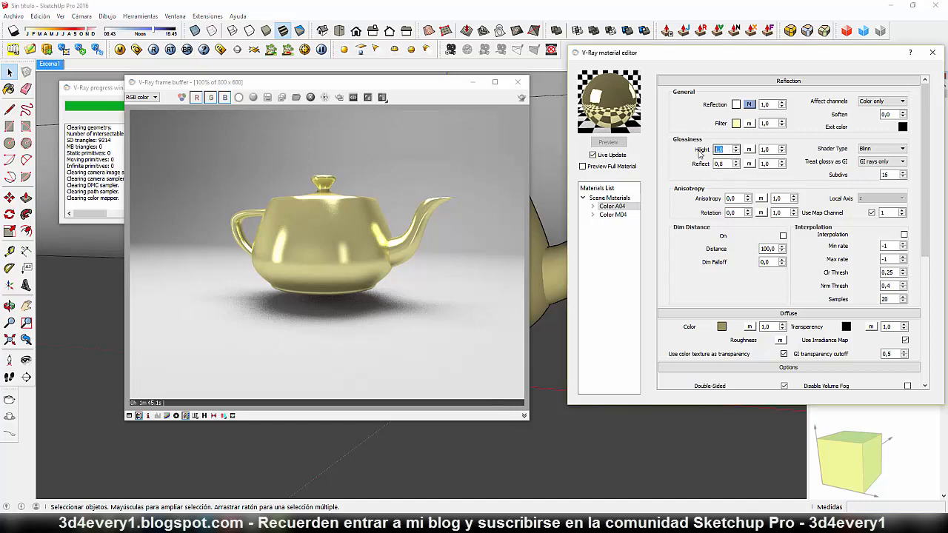
click(718, 164)
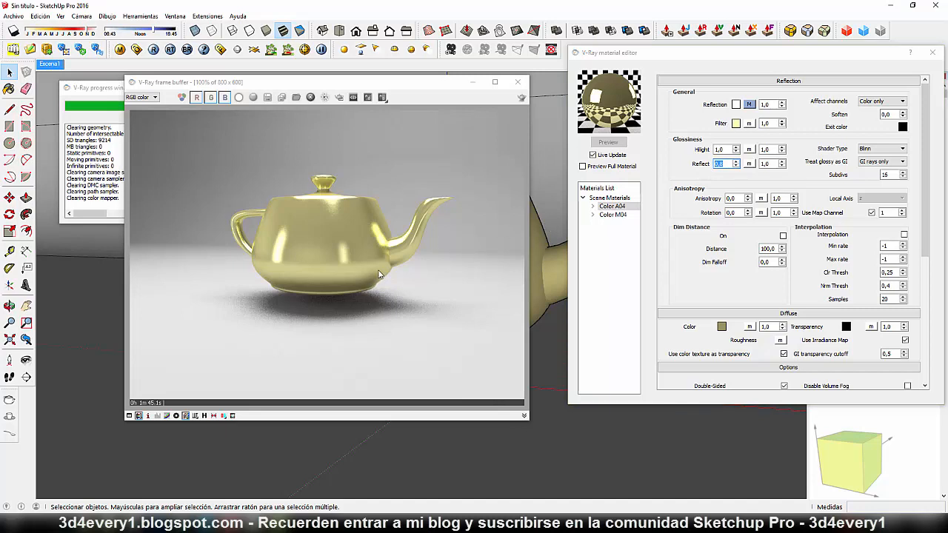
drag(725, 164, 705, 163)
drag(730, 150, 713, 150)
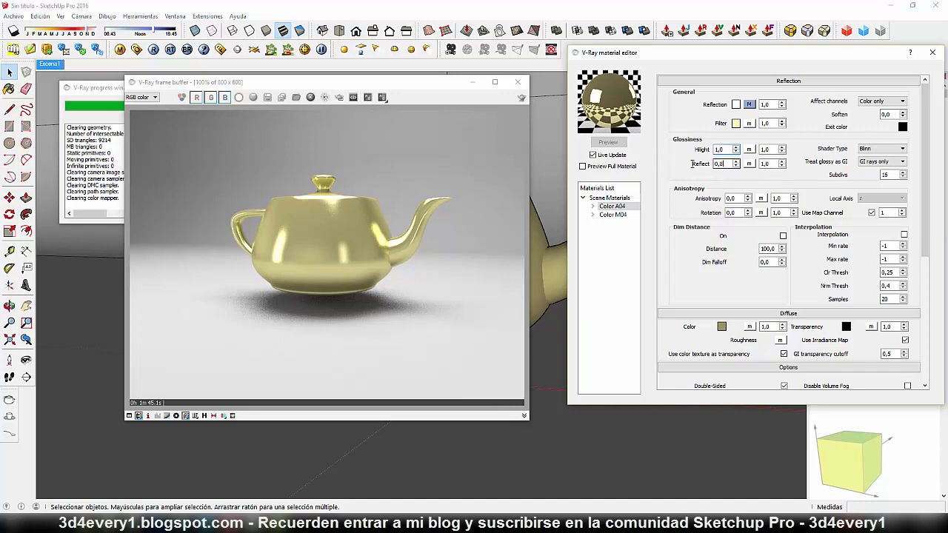
drag(692, 163, 639, 169)
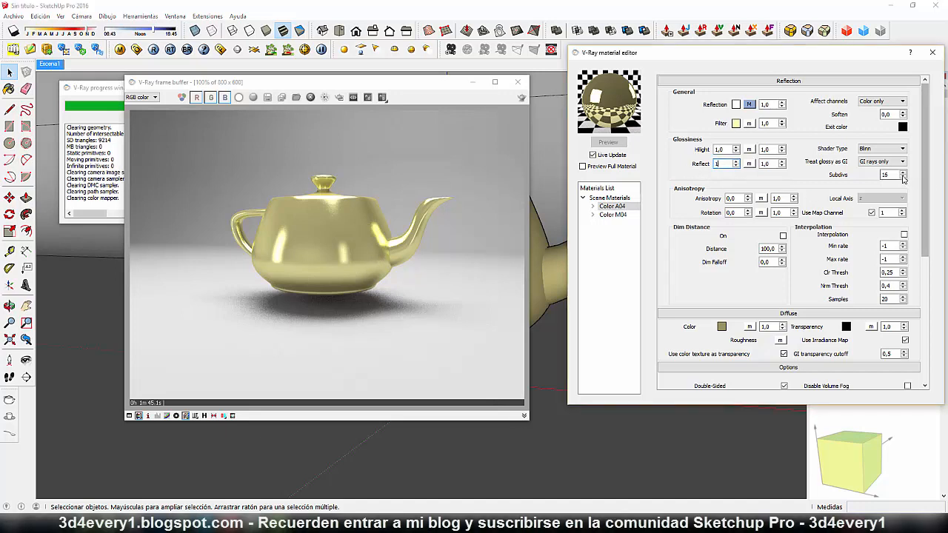
drag(899, 176, 859, 180)
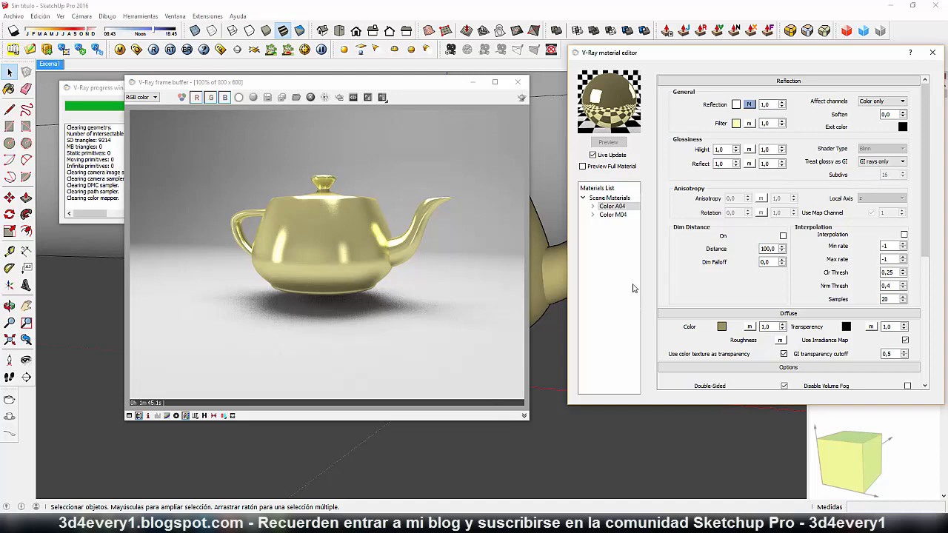
Step: Close the rendered image window and turn the floor face beneath the teapot into a group
drag(437, 88, 461, 88)
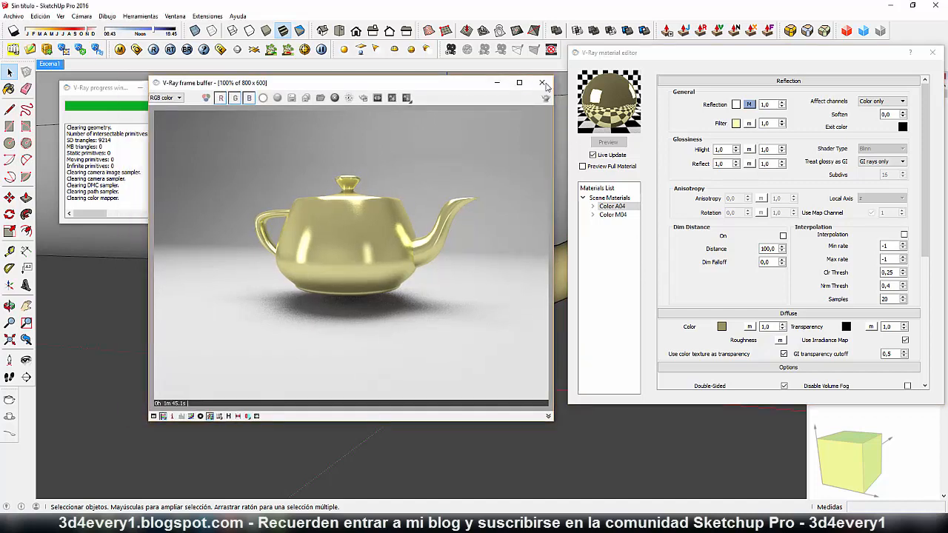
click(543, 83)
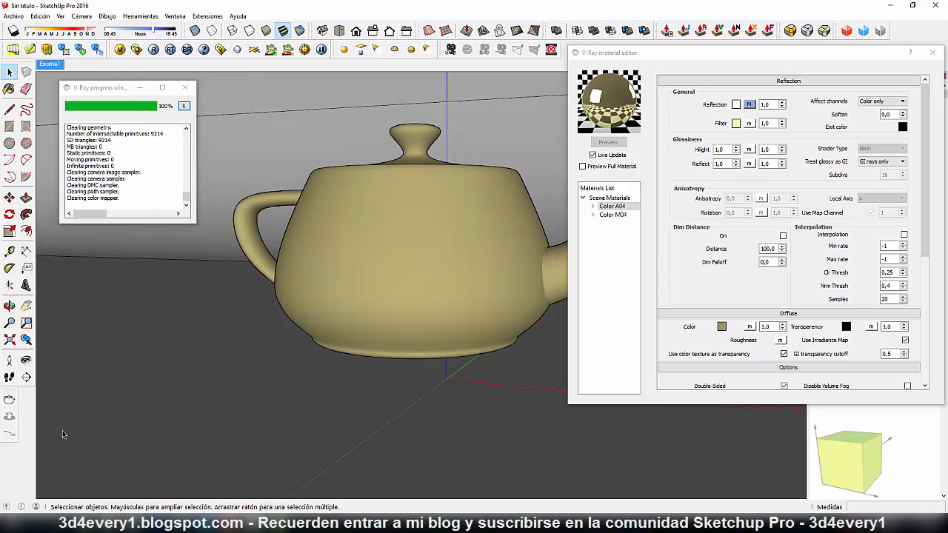
click(271, 381)
right_click(271, 377)
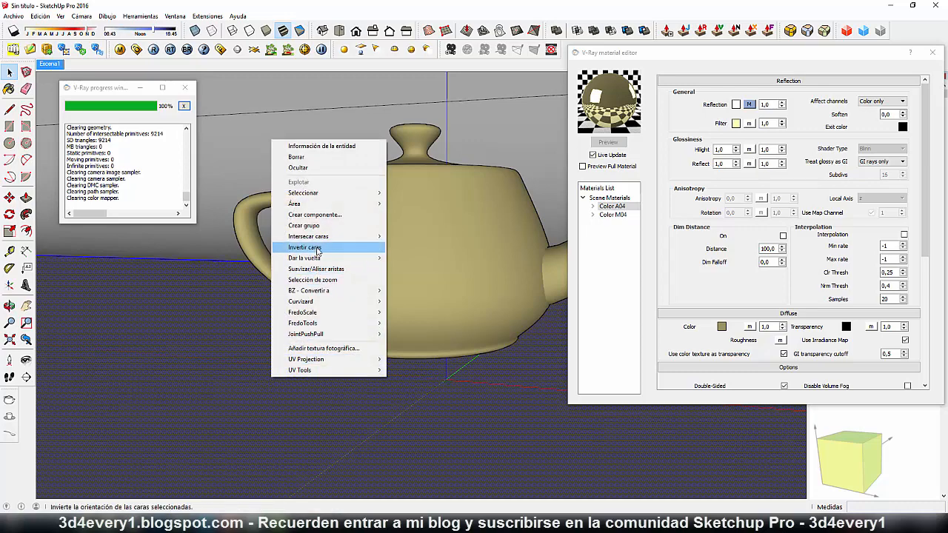
click(312, 226)
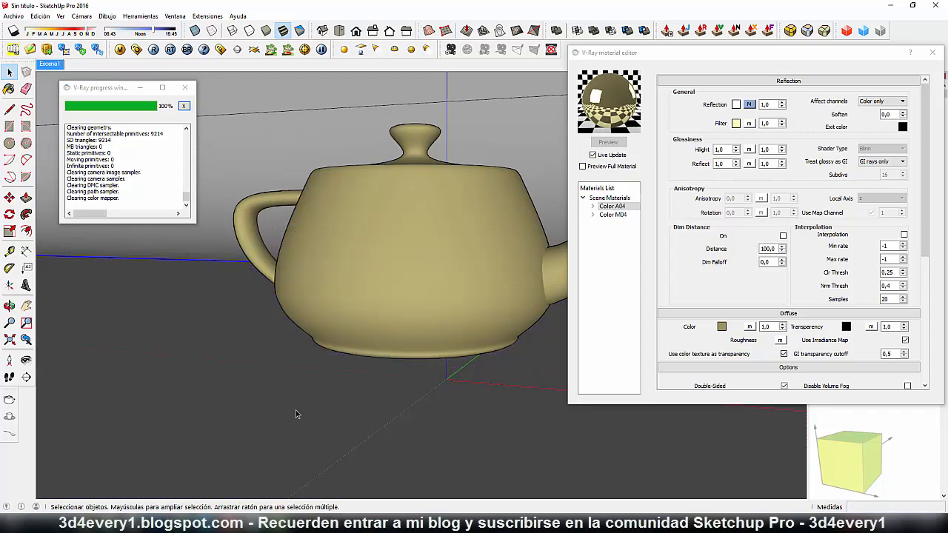
Step: Draw a long, narrow rectangle on the floor in front of the teapot
key(r)
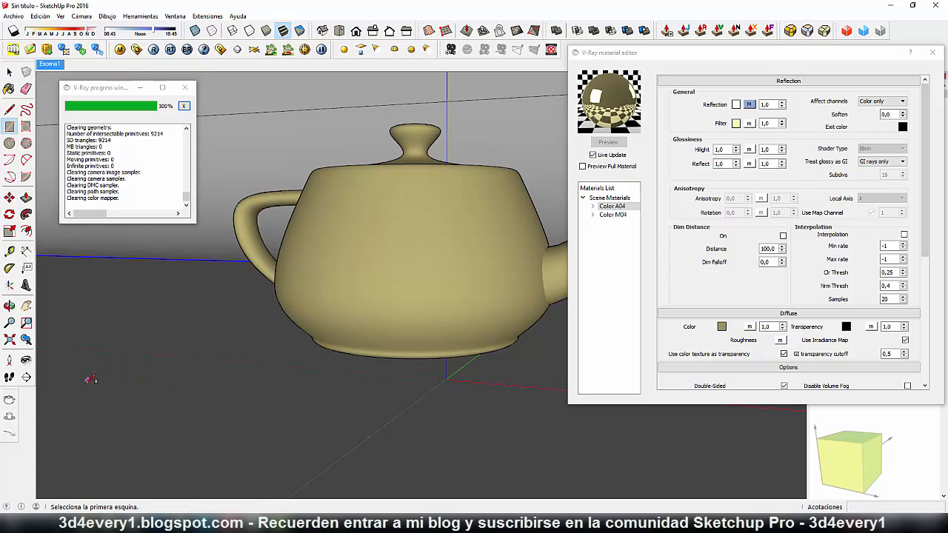
click(51, 453)
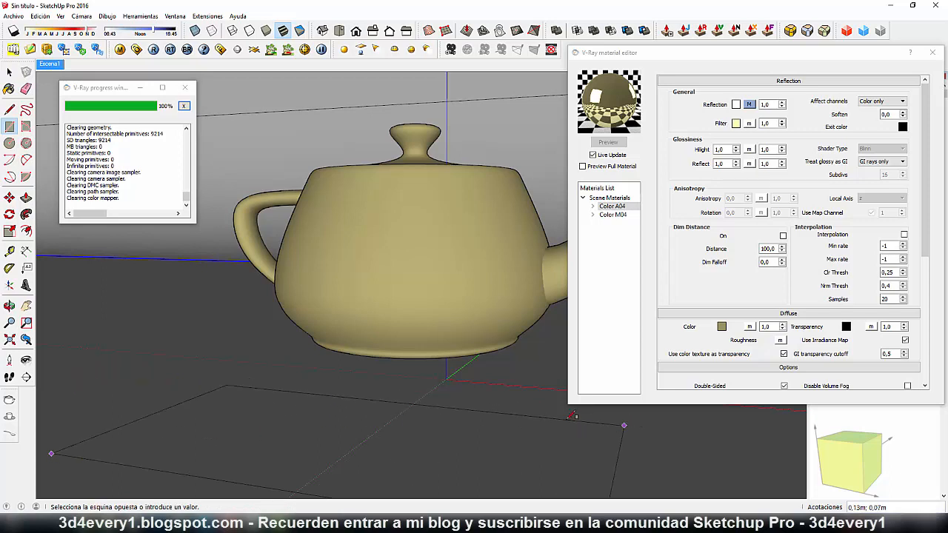
key(Escape)
click(46, 393)
click(668, 418)
Step: Pull the rectangle up about 0,01 m with Push/Pull to form a low block
key(p)
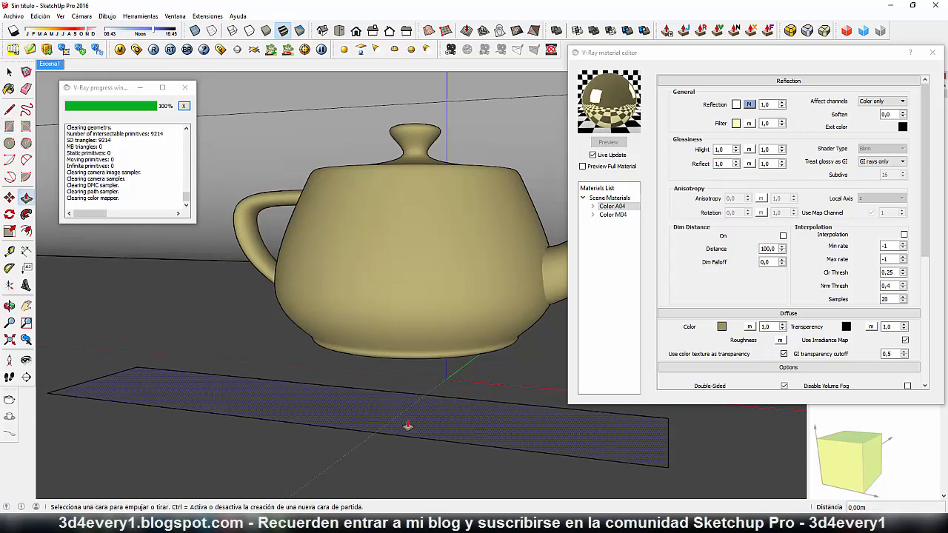
click(408, 428)
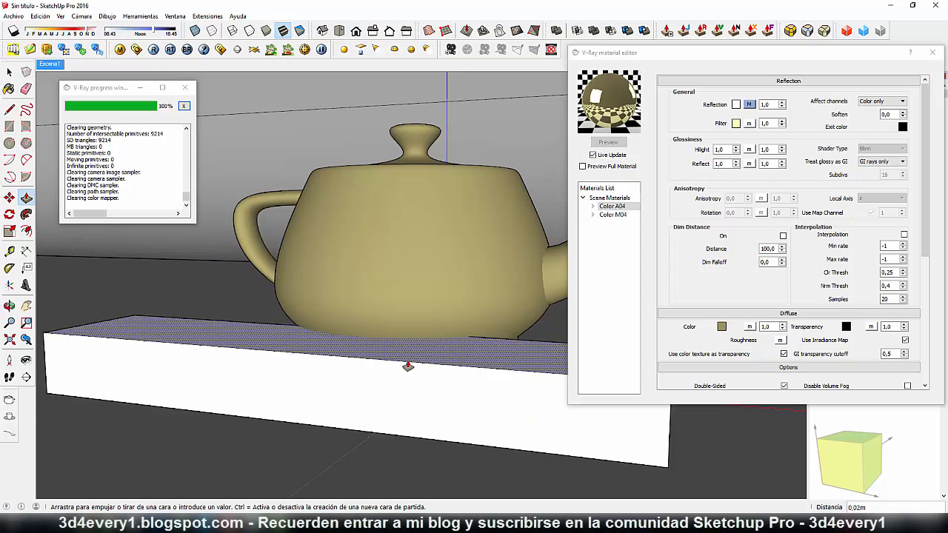
click(407, 384)
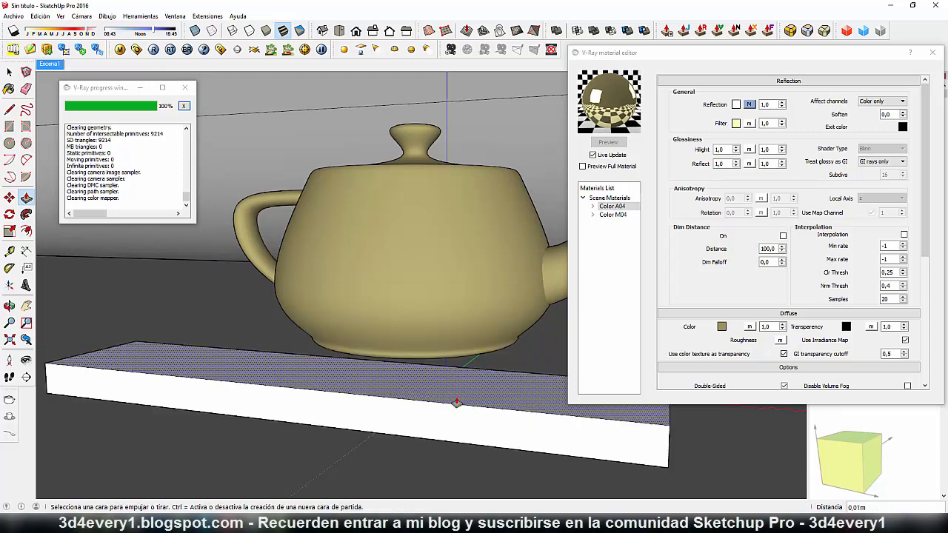
key(space)
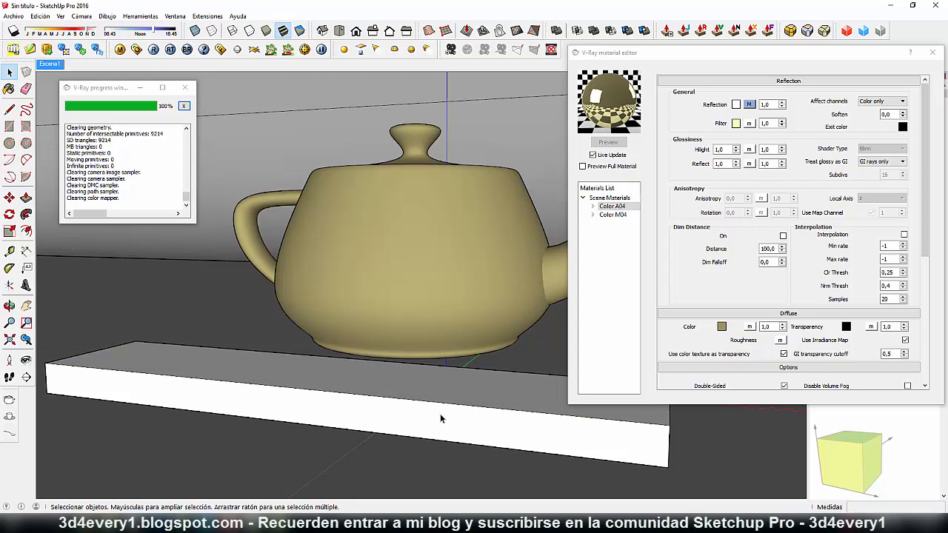
Step: Import wood-046_afara-white-1_d_2400x1800.png as a texture and place it on the block's front face, starting from its lower outer corner
click(441, 411)
click(437, 397)
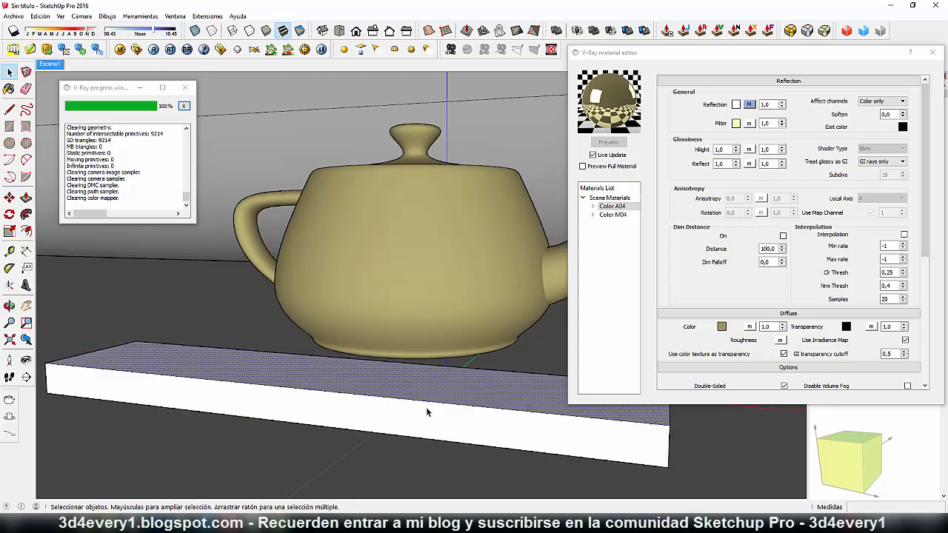
click(13, 16)
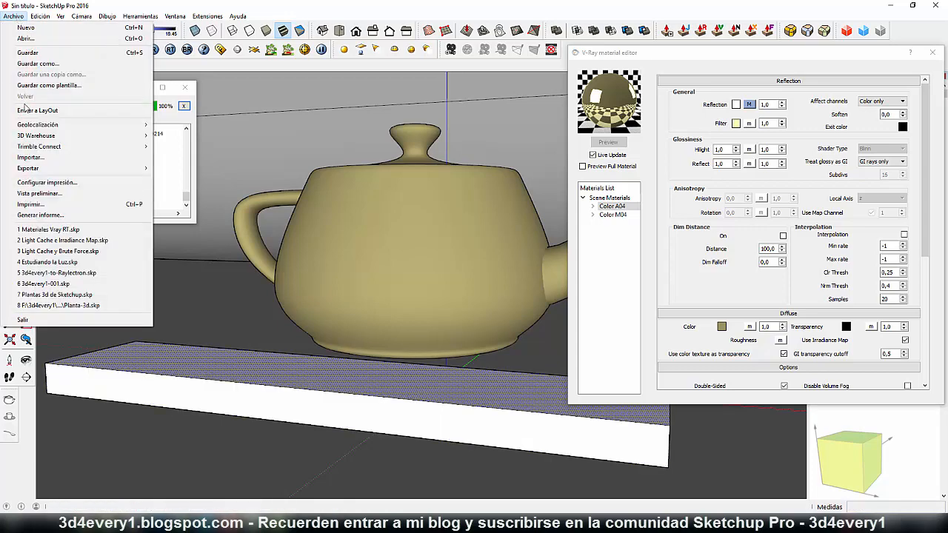
click(29, 158)
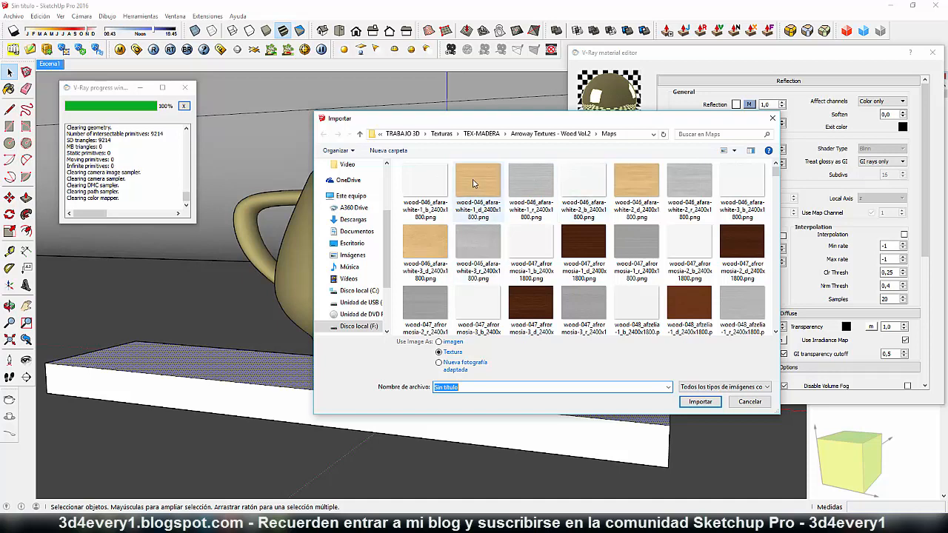
click(477, 209)
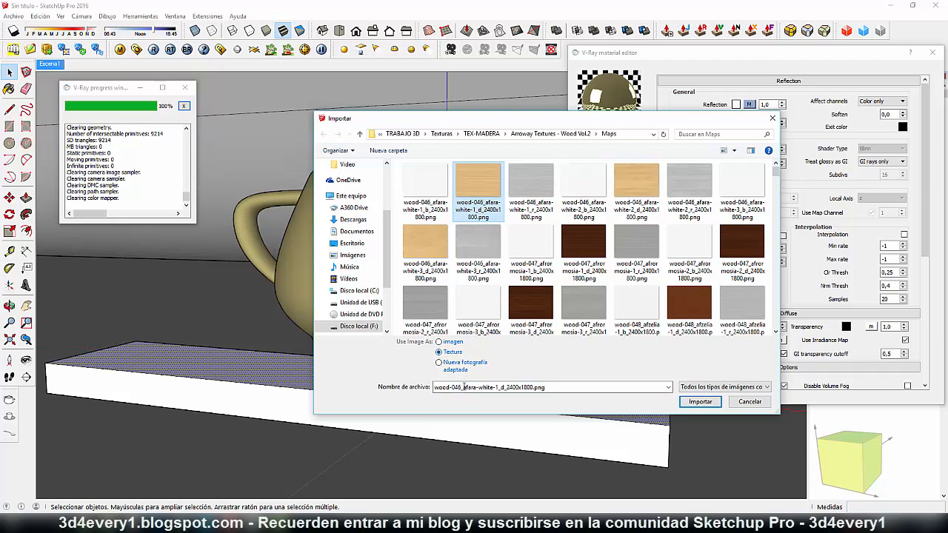
click(699, 401)
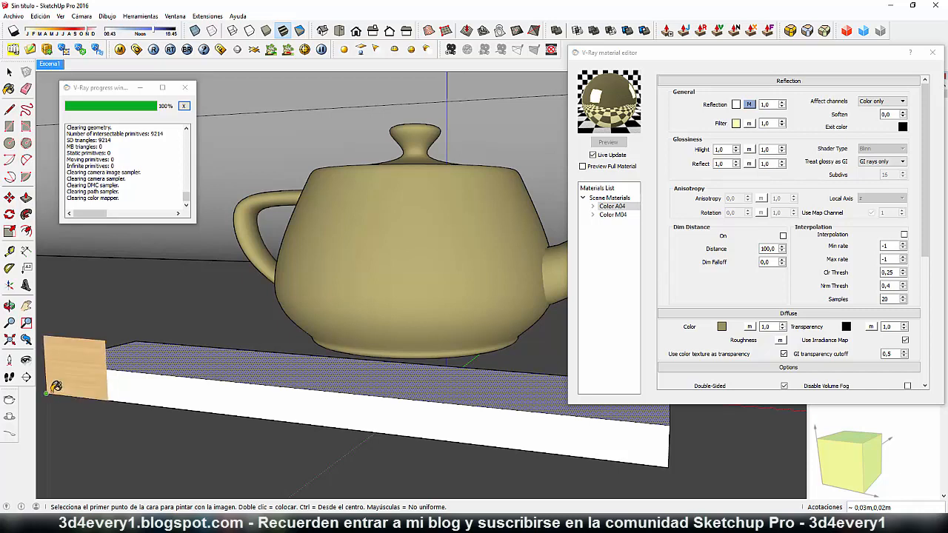
click(47, 393)
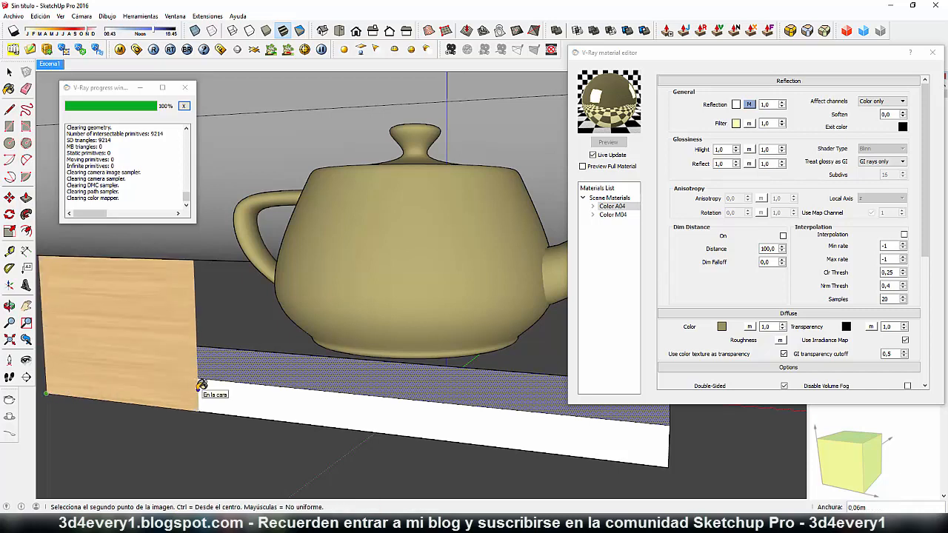
click(243, 383)
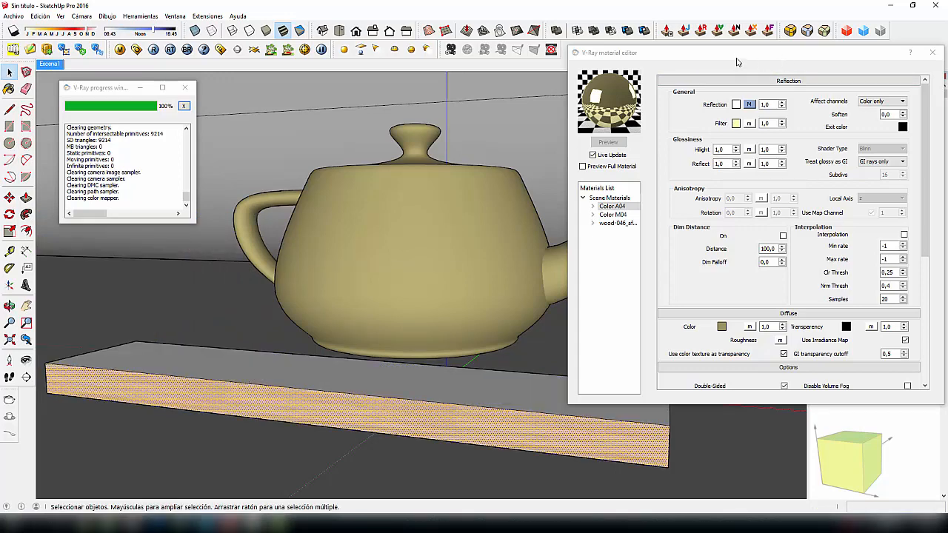
Step: Close the material editor, sample the wood texture from the block's front face and paint the top face with it
drag(737, 61, 592, 62)
click(787, 52)
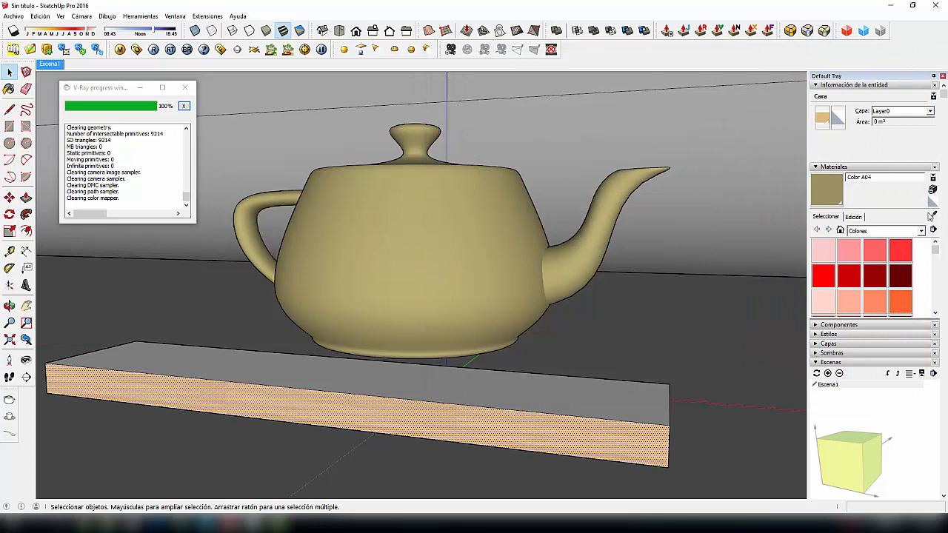
click(931, 215)
click(546, 410)
click(541, 391)
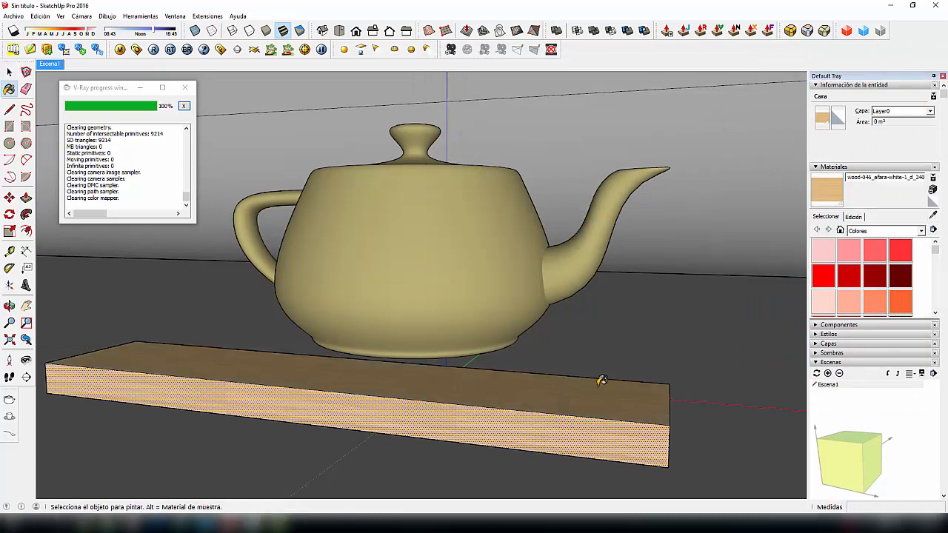
Step: Paint both end faces of the block with the wood material and return to the Escena1 view
middle_drag(602, 381, 286, 396)
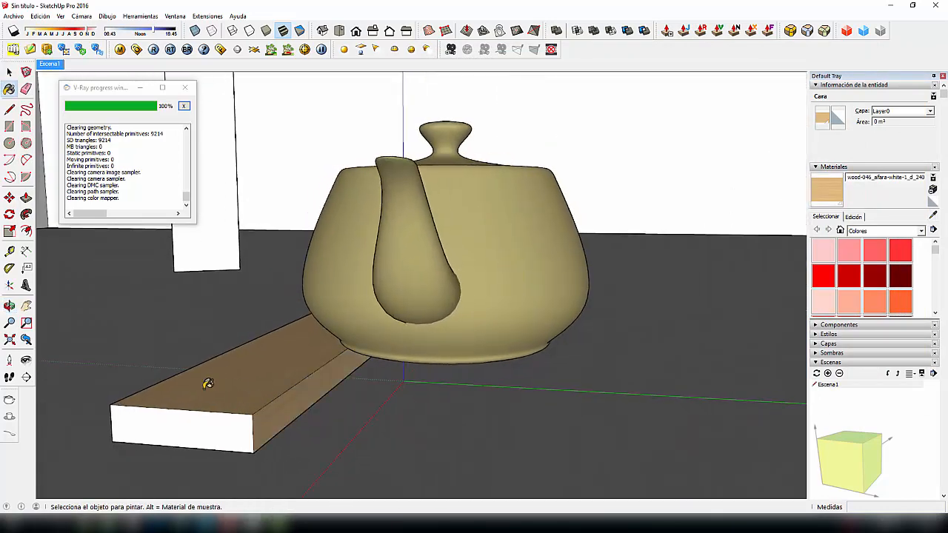
mouse_move(208, 384)
middle_down()
mouse_move(599, 380)
mouse_move(570, 402)
mouse_move(449, 381)
mouse_move(499, 414)
middle_up()
click(499, 415)
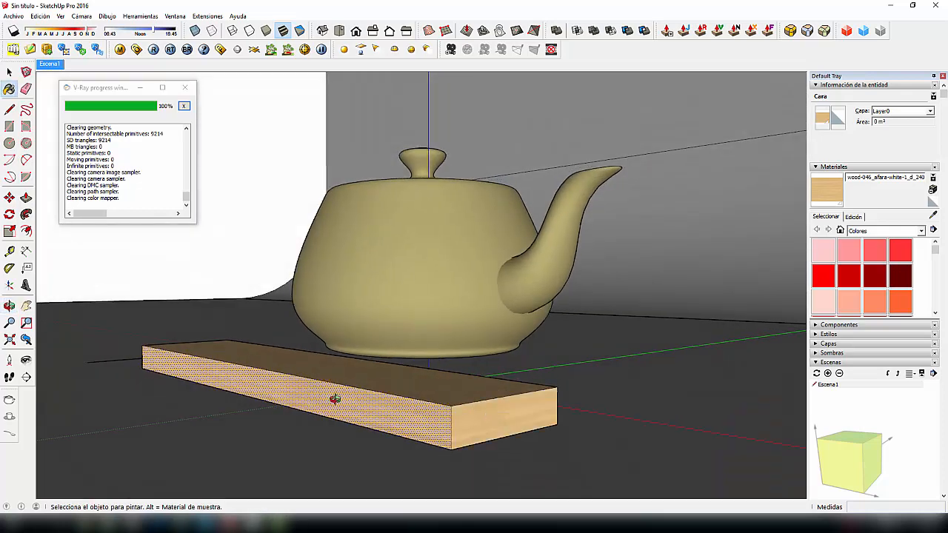
middle_drag(335, 400, 763, 404)
click(162, 404)
mouse_move(469, 405)
middle_down()
mouse_move(165, 414)
mouse_move(191, 412)
middle_up()
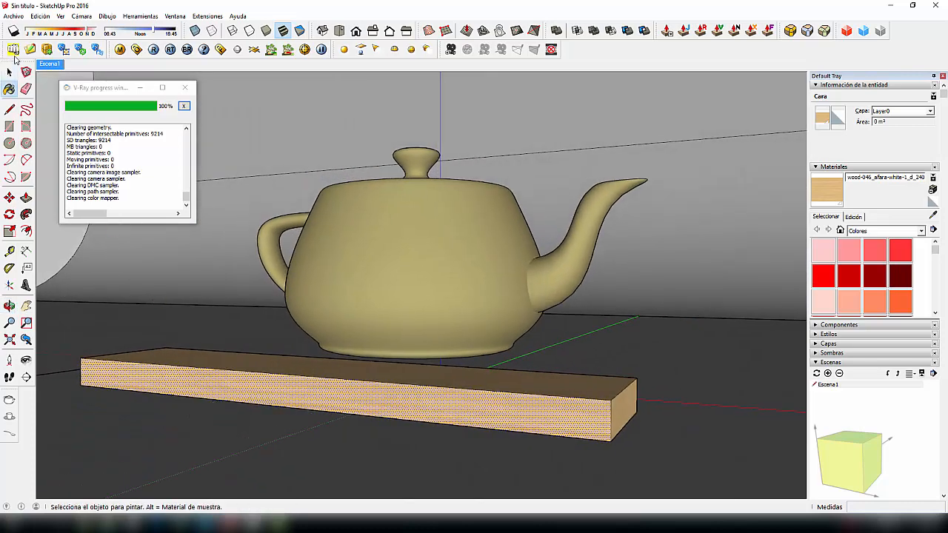
click(52, 64)
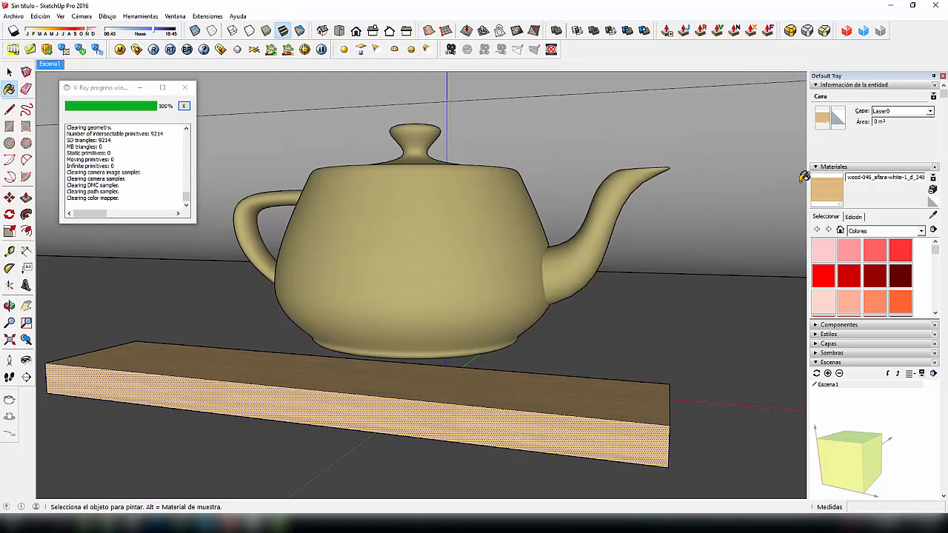
Step: Preview the diffuse bitmap of the wood-046 material in the V-Ray texture editor and accept its settings
click(119, 49)
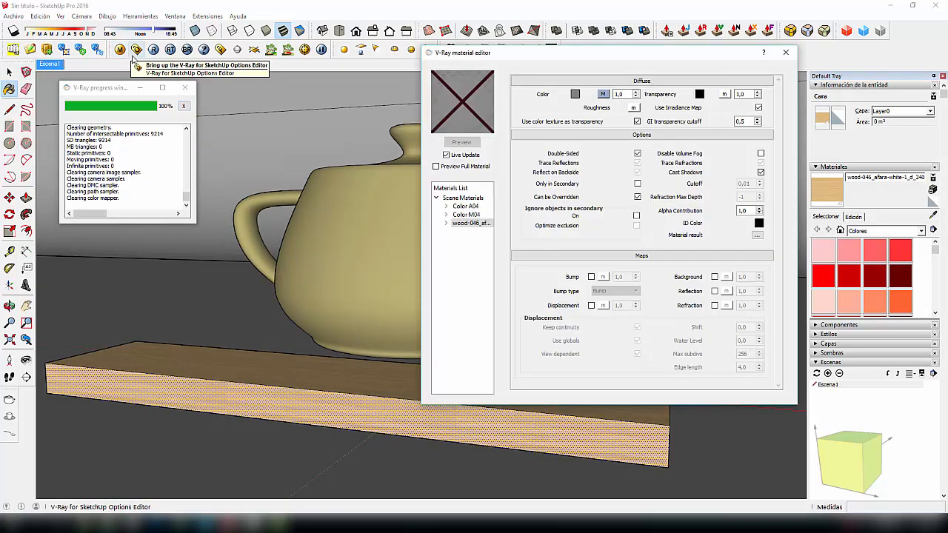
click(468, 215)
click(471, 223)
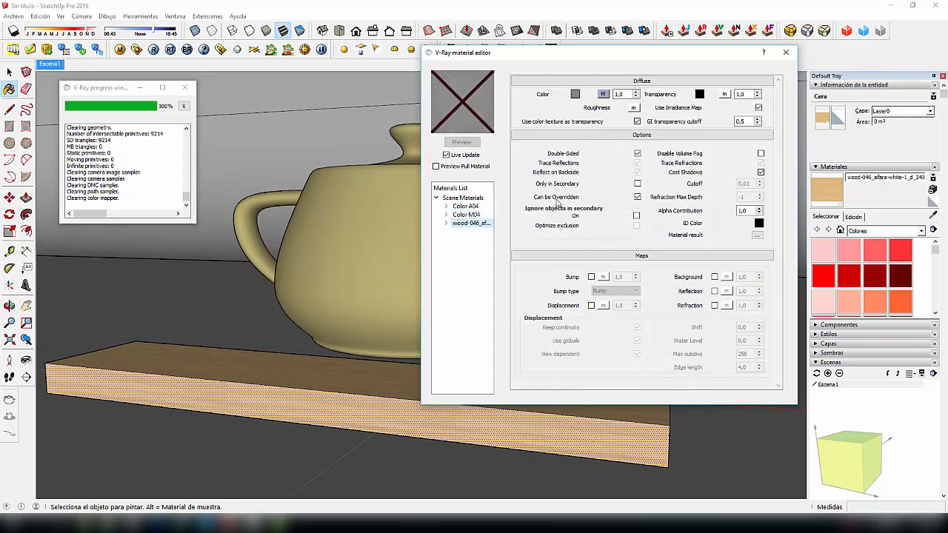
click(603, 96)
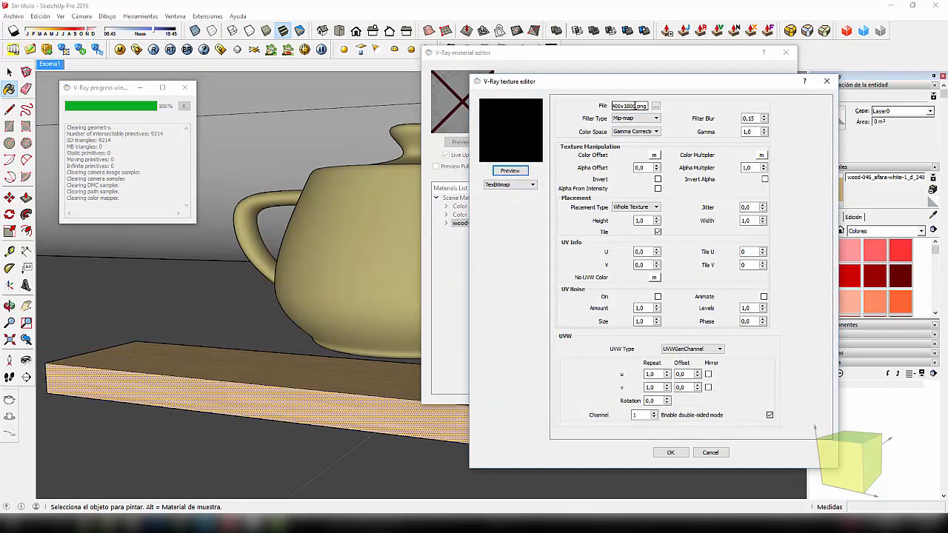
click(659, 470)
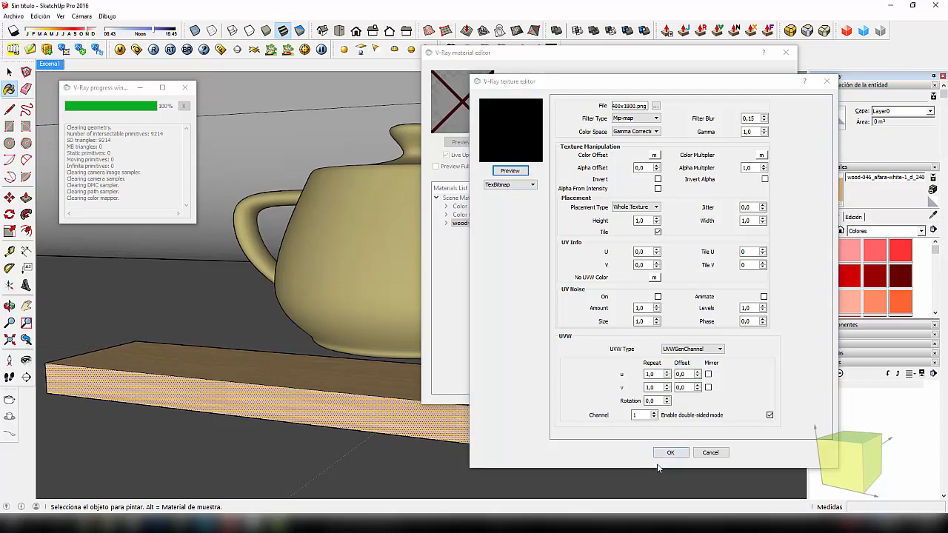
click(527, 173)
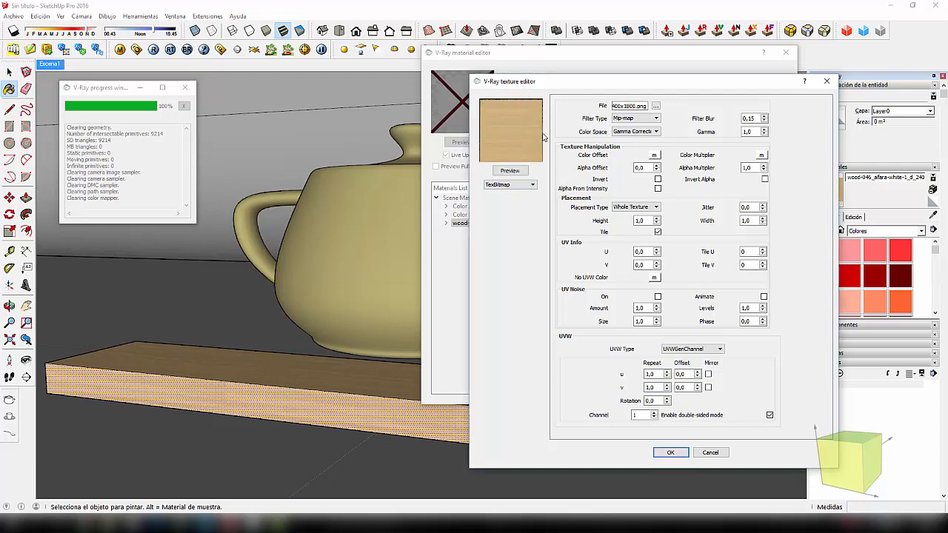
click(670, 453)
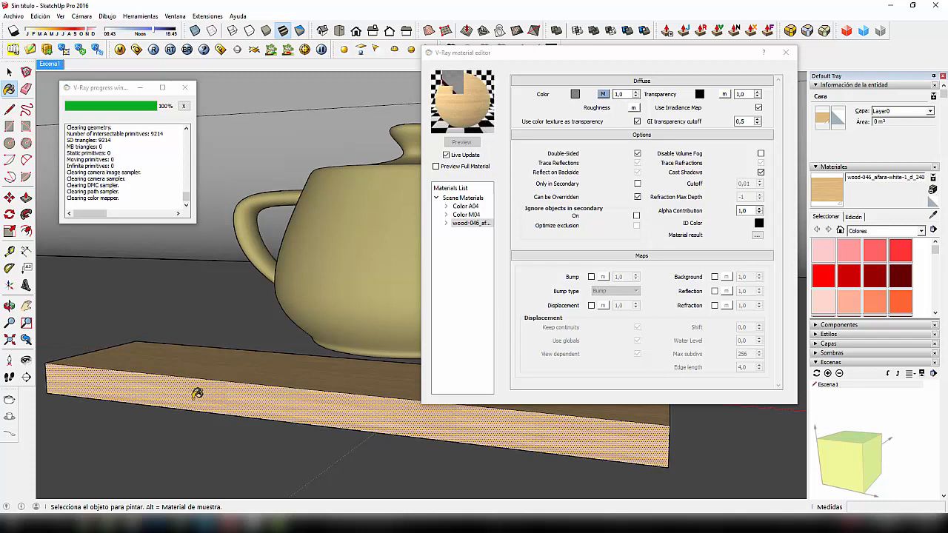
Step: Rename the wood-046 material to Madera and close the material editor
right_click(465, 223)
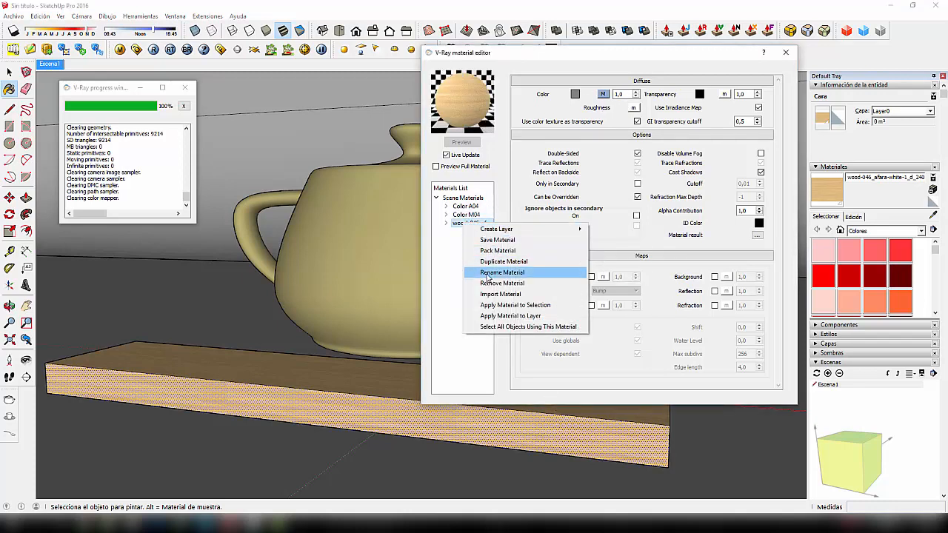
click(488, 272)
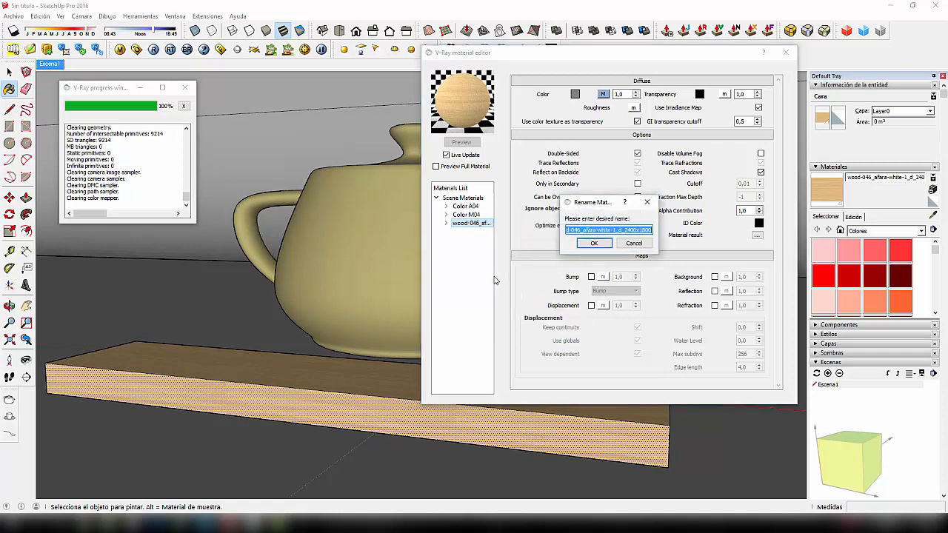
text(Madera)
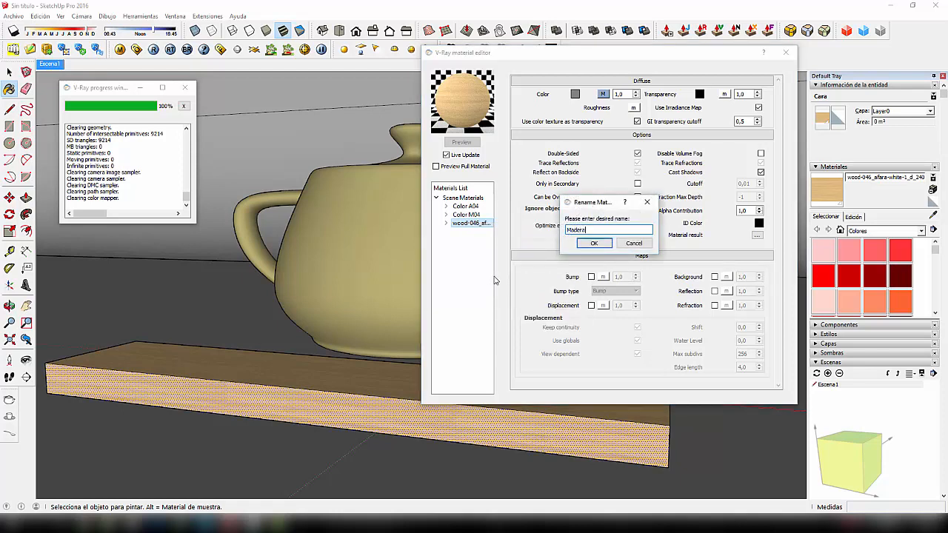
click(585, 244)
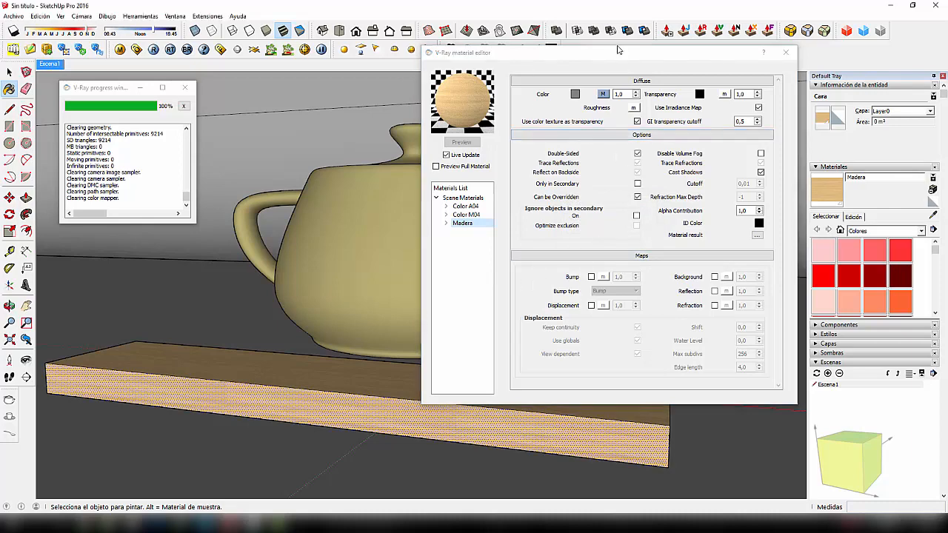
click(784, 52)
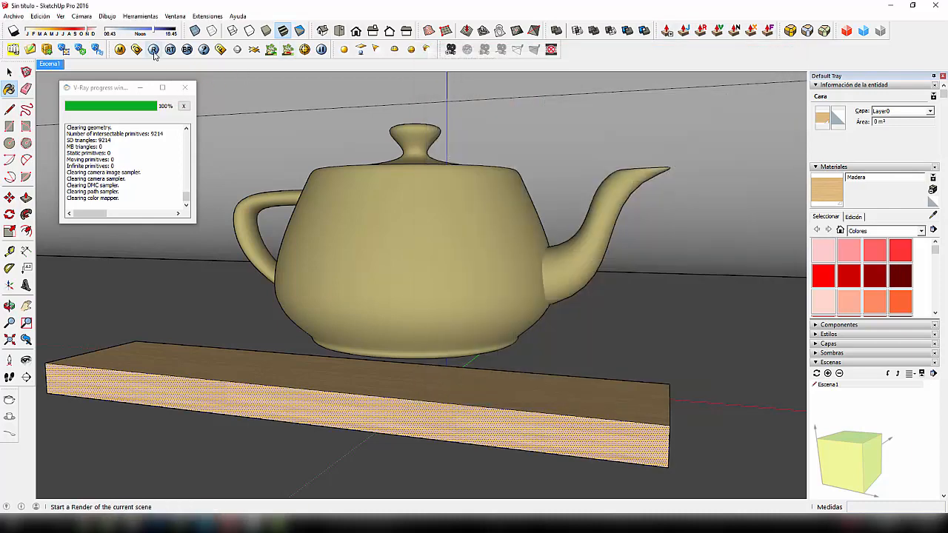
Step: Render the current scene with mouse tracking enabled and move the progress window clear of the rendered image
click(154, 49)
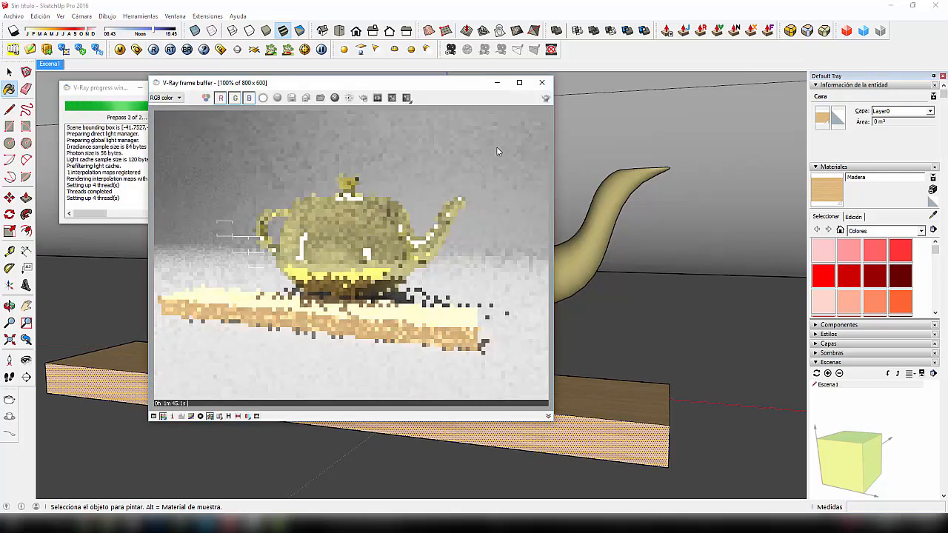
click(349, 98)
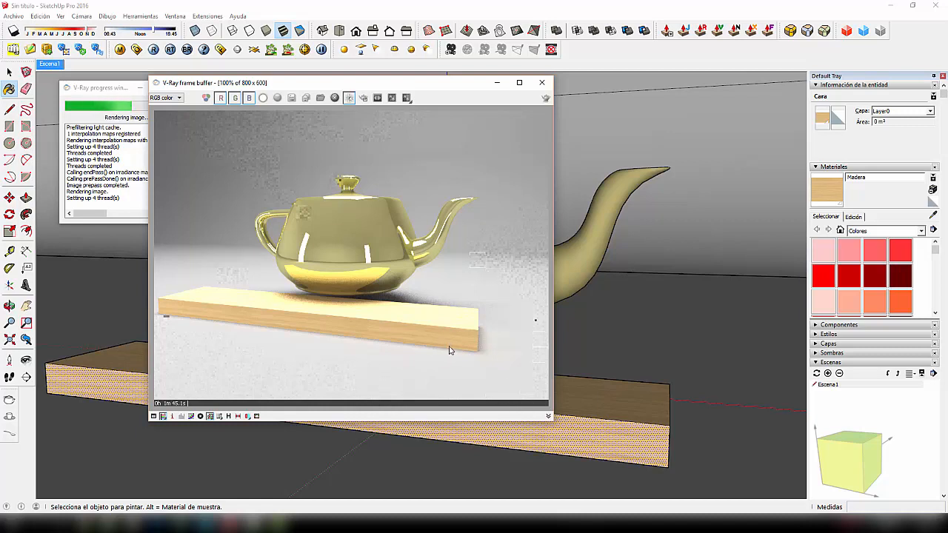
drag(142, 198, 195, 197)
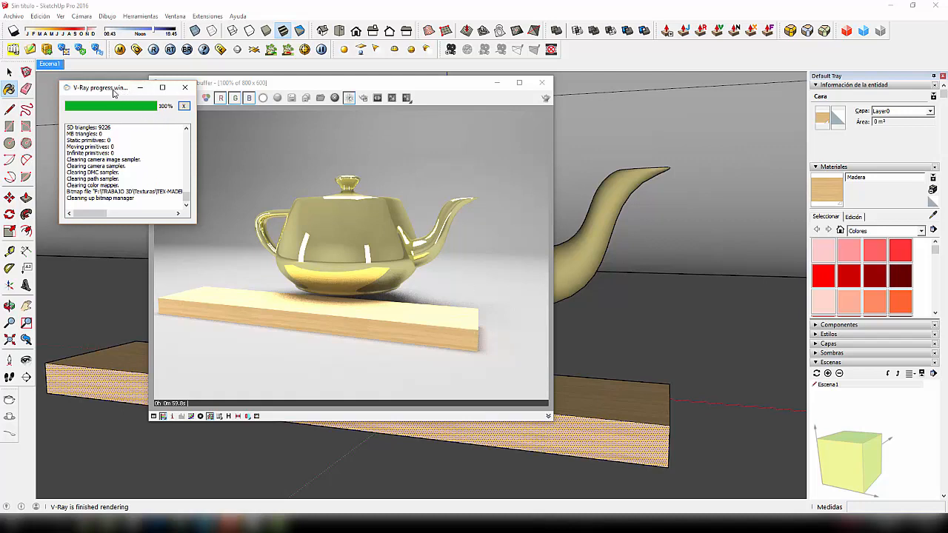
drag(116, 91, 99, 87)
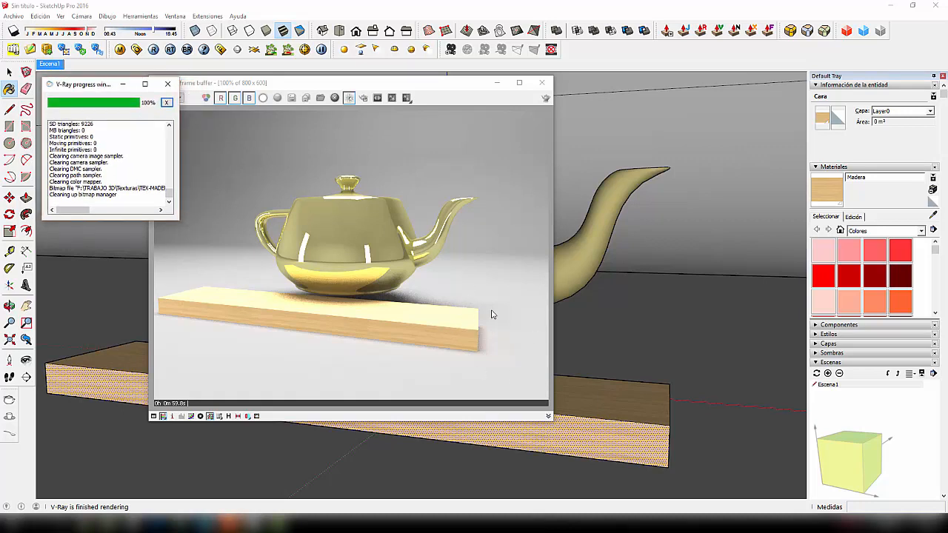
click(859, 166)
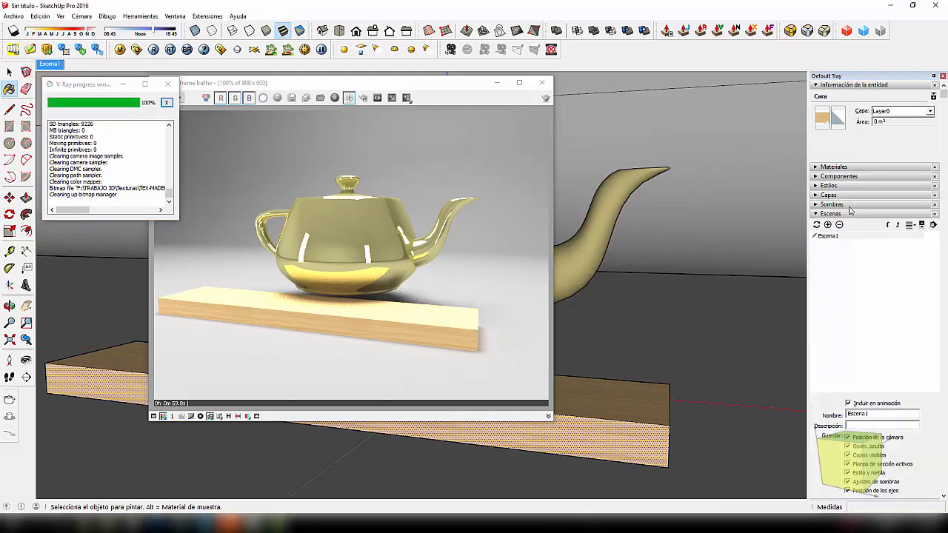
click(844, 166)
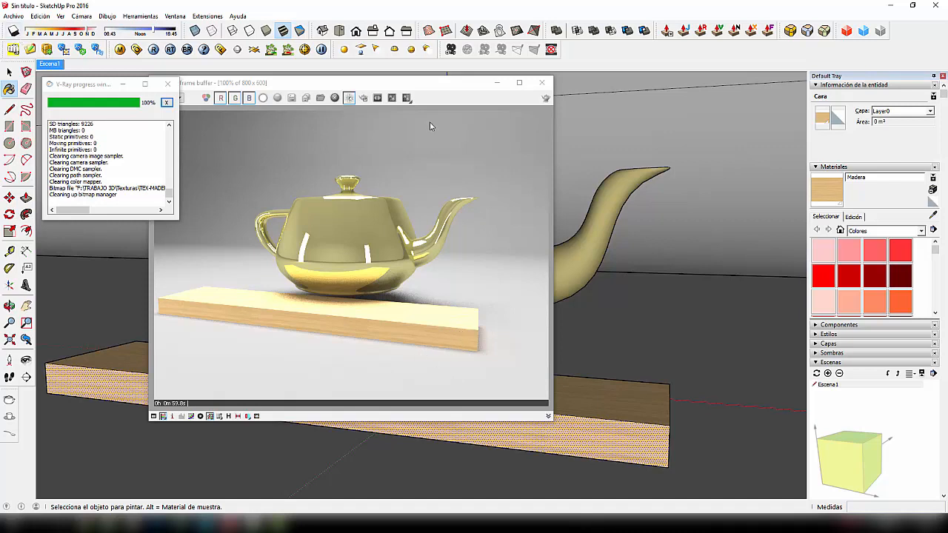
Step: Add a Reflection layer to the Madera material and arrange the material editor beside the rendered image
drag(443, 89, 478, 90)
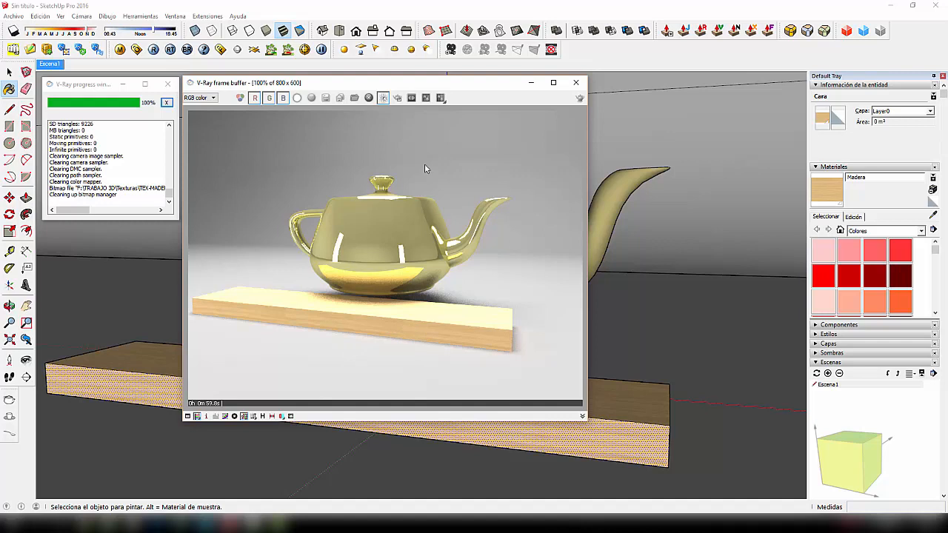
drag(467, 93, 384, 89)
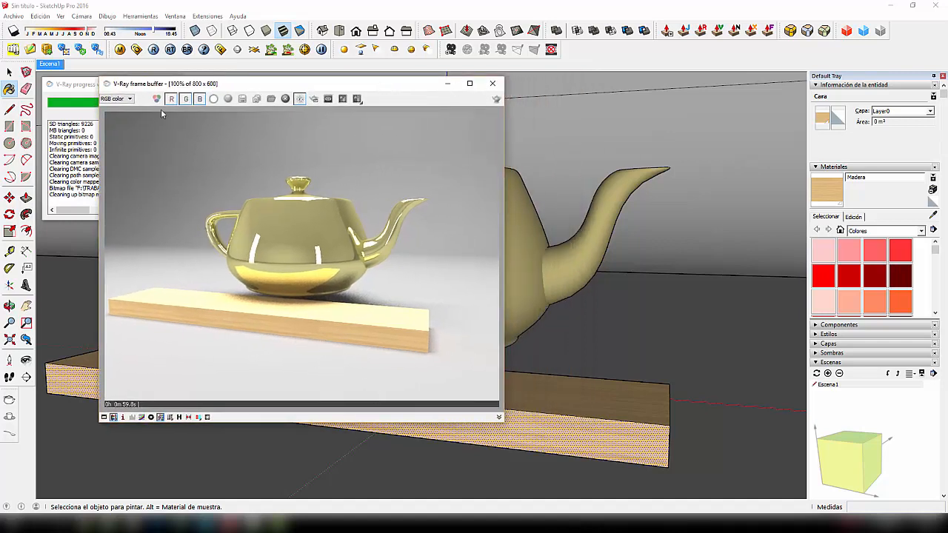
click(120, 49)
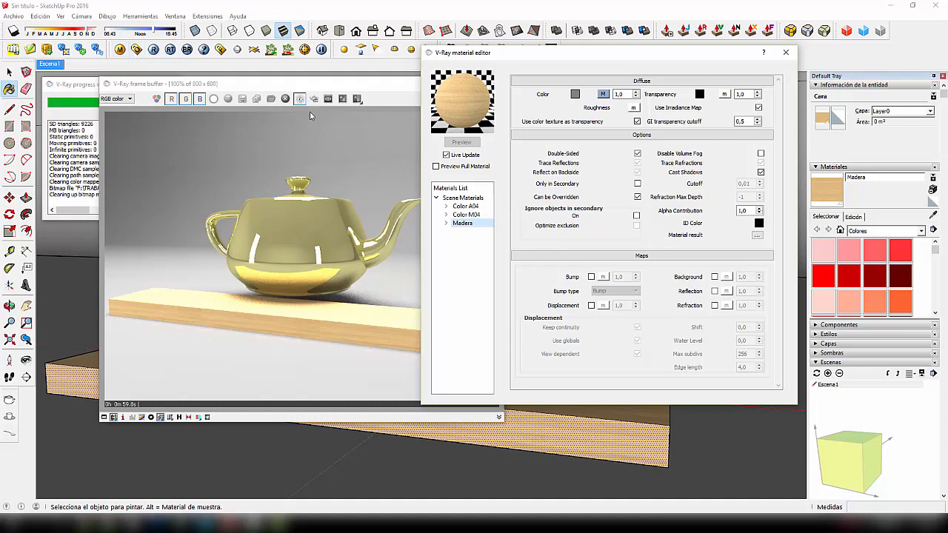
right_click(464, 224)
mouse_move(488, 231)
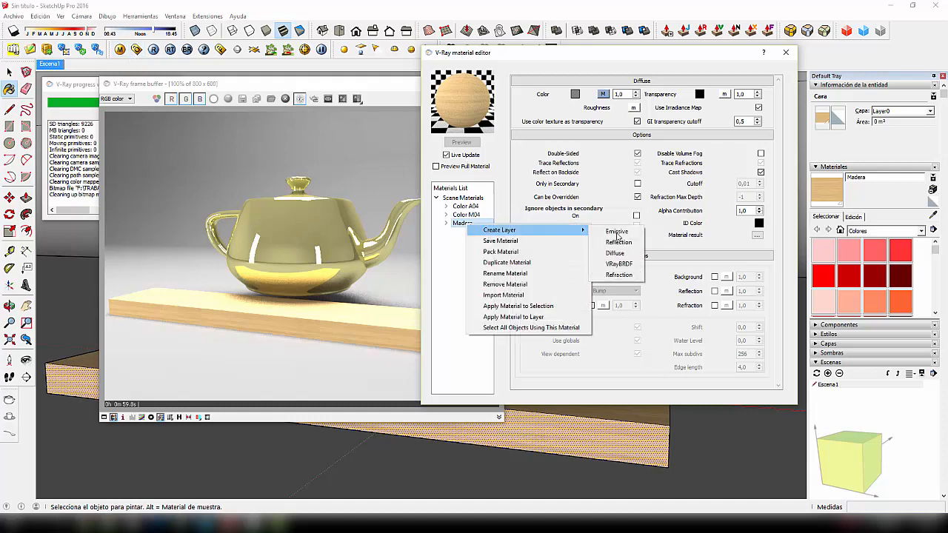
click(619, 243)
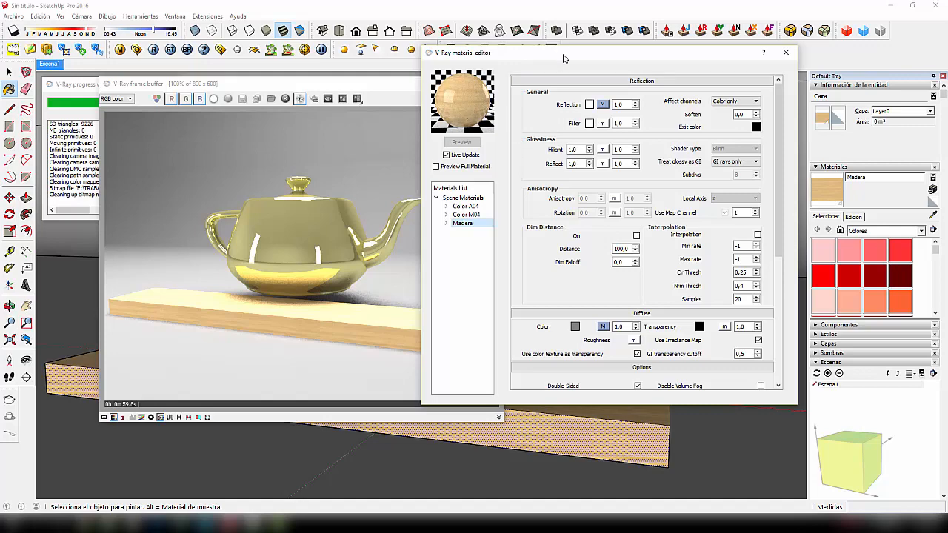
drag(562, 57, 672, 54)
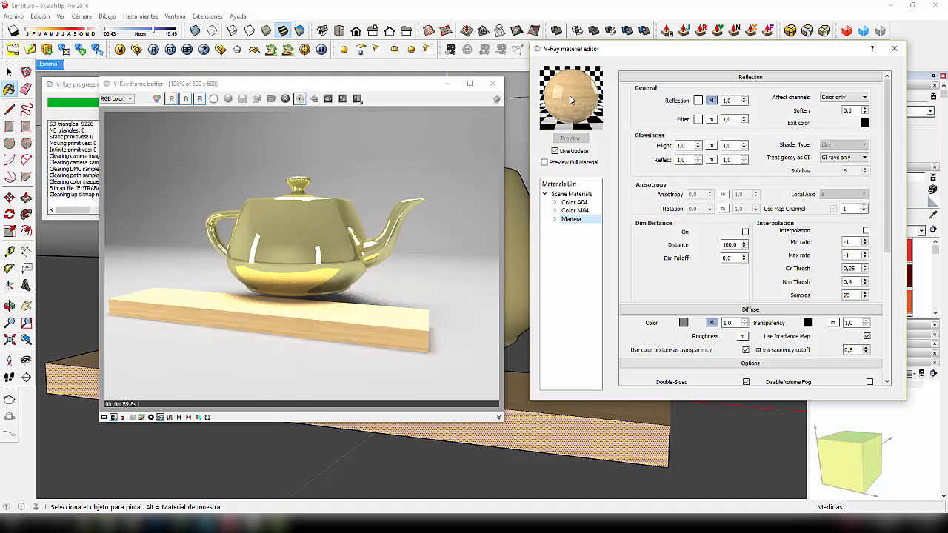
Step: Preview the Madera reflection's TexFresnel map and accept its settings
click(711, 101)
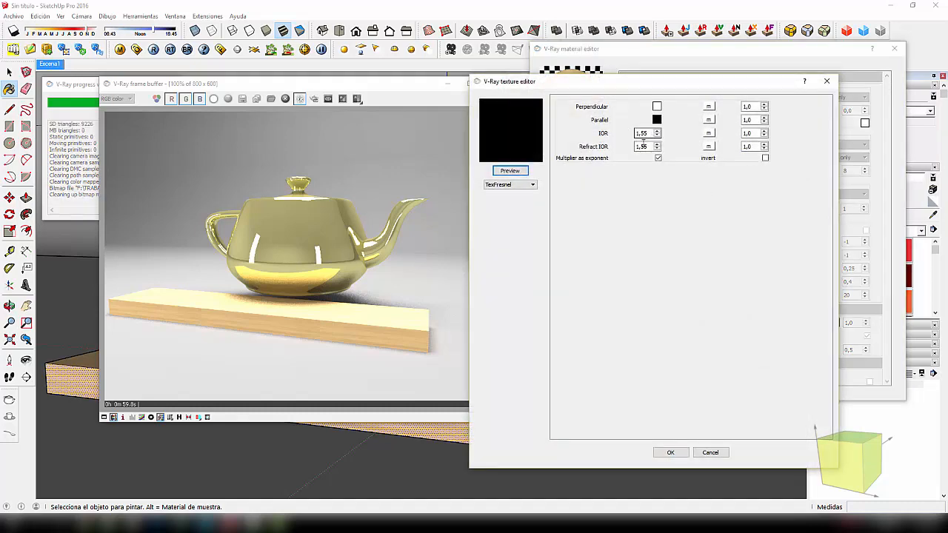
click(510, 171)
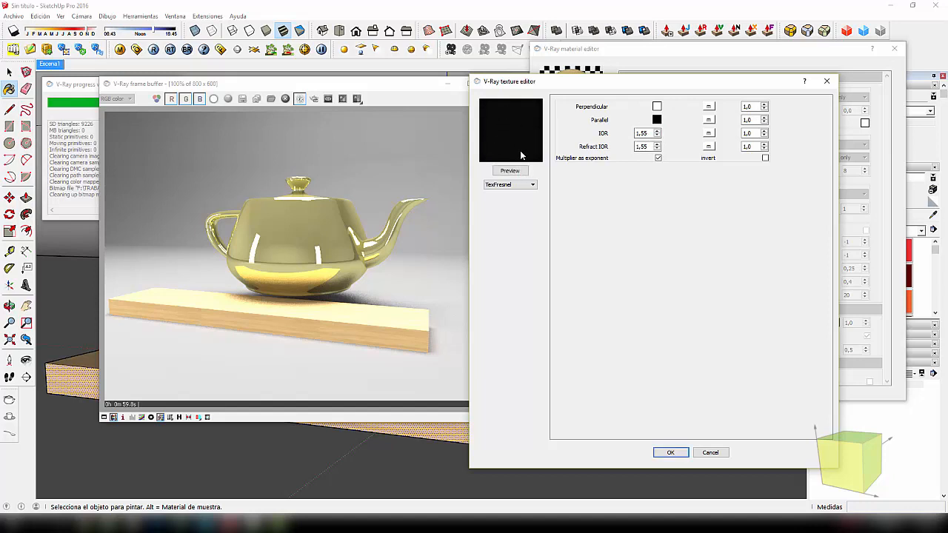
click(679, 453)
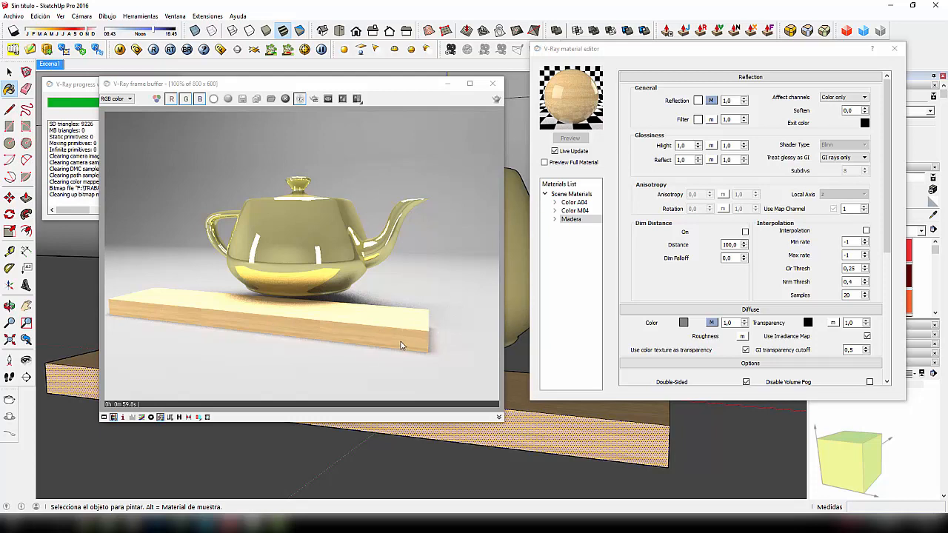
Step: Mark a render region around the block's end nearest the spout and render only that region
click(313, 100)
drag(292, 286, 436, 362)
click(497, 99)
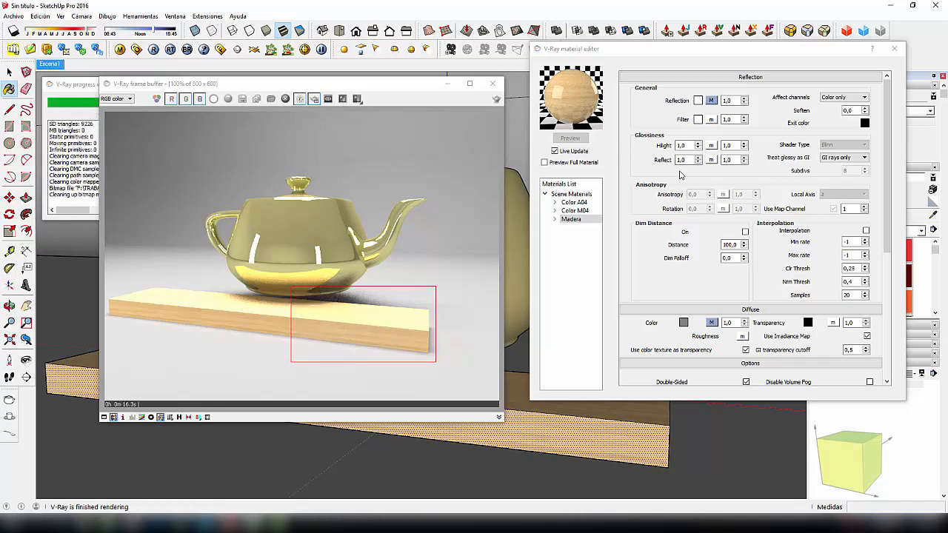
Step: Assign wood-046_afara-white-1_r_2400x1800.png as a TexBitmap to the Perpendicular colour of Madera's Fresnel reflection map
click(712, 101)
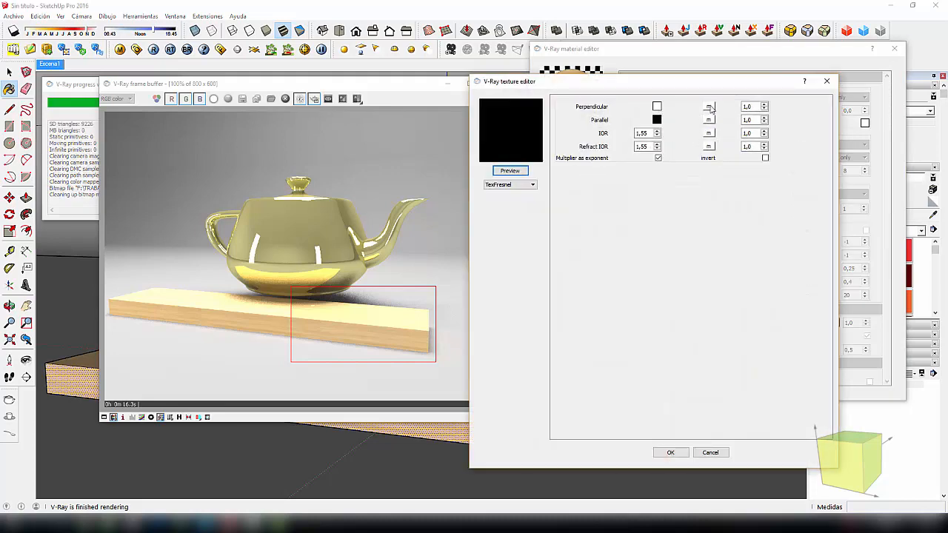
click(709, 107)
click(510, 186)
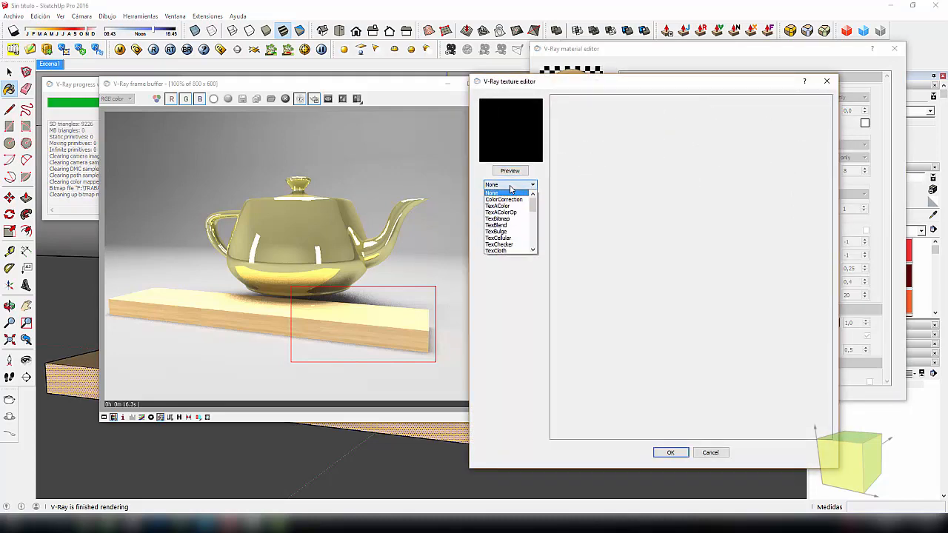
click(504, 219)
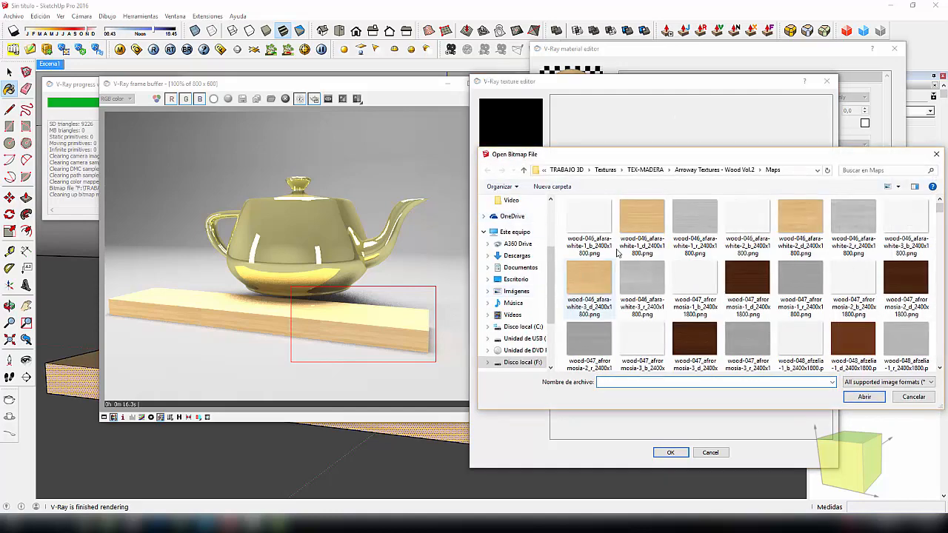
click(693, 220)
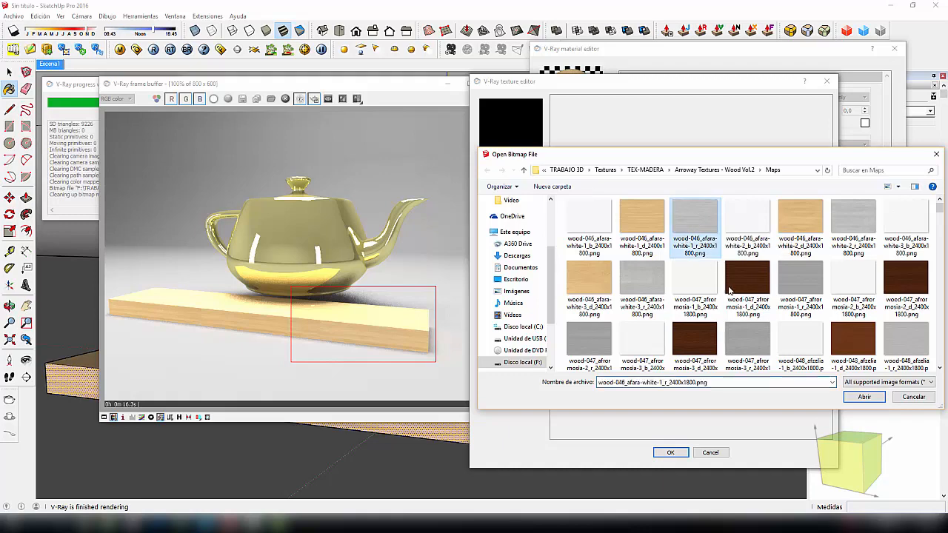
click(863, 397)
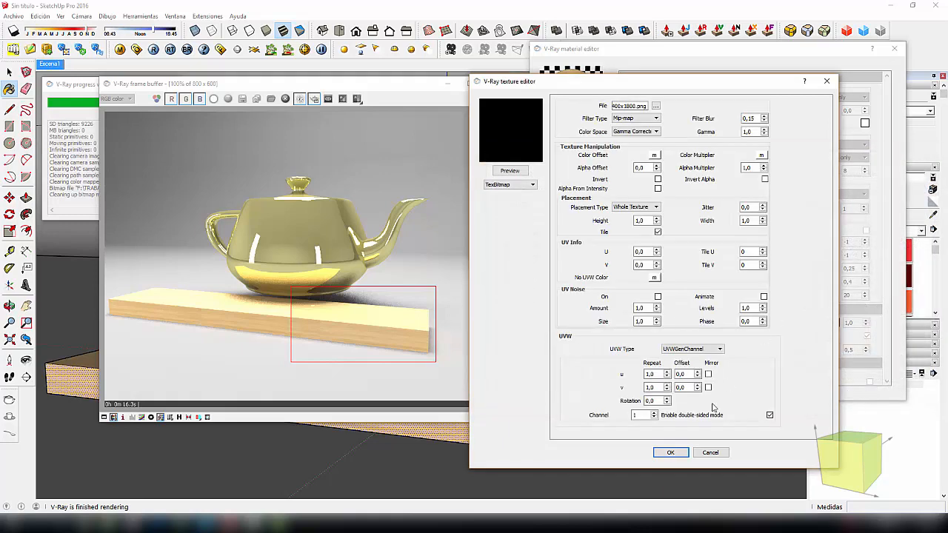
click(670, 452)
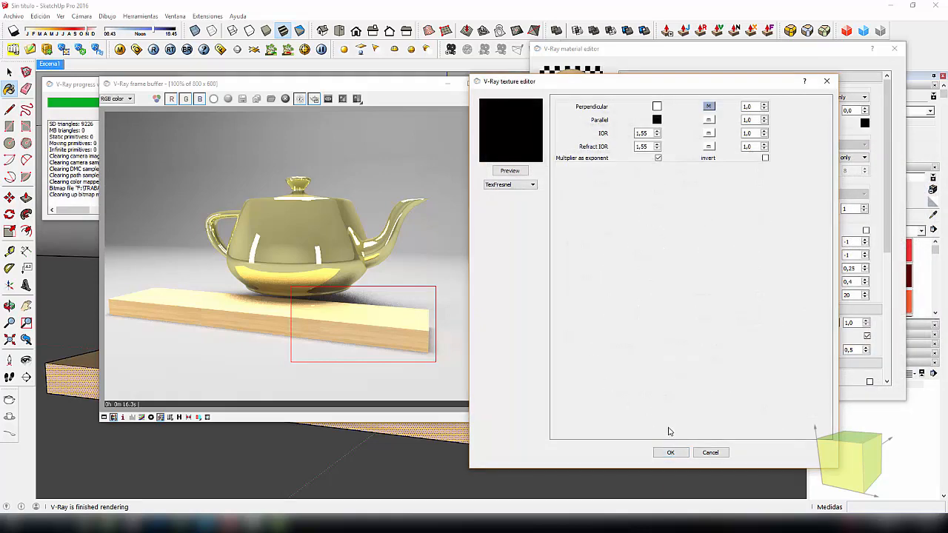
click(670, 453)
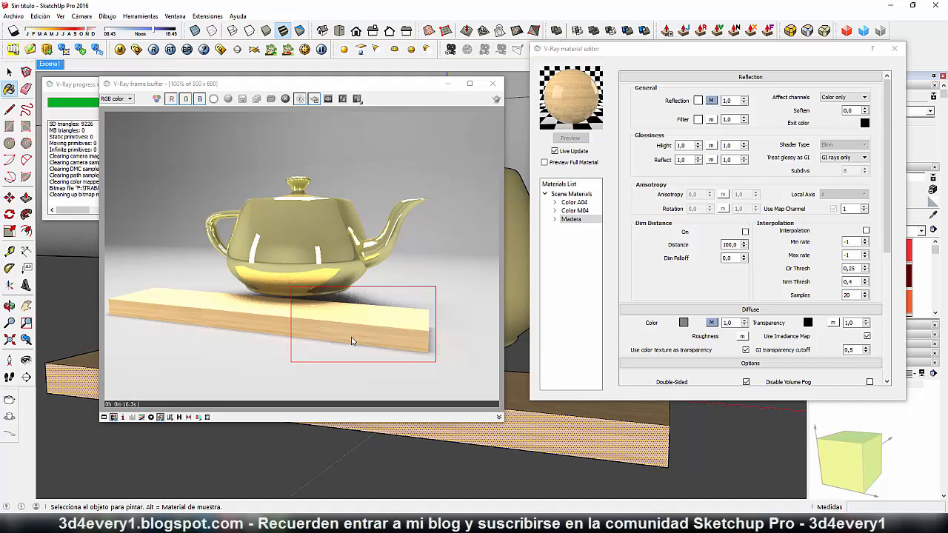
Step: Render the marked block region again and turn region rendering off
click(496, 99)
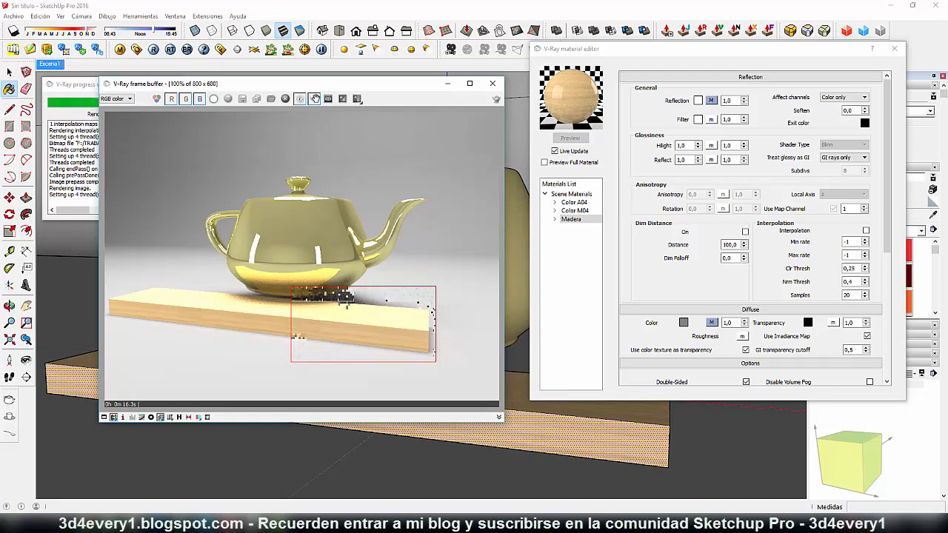
click(314, 99)
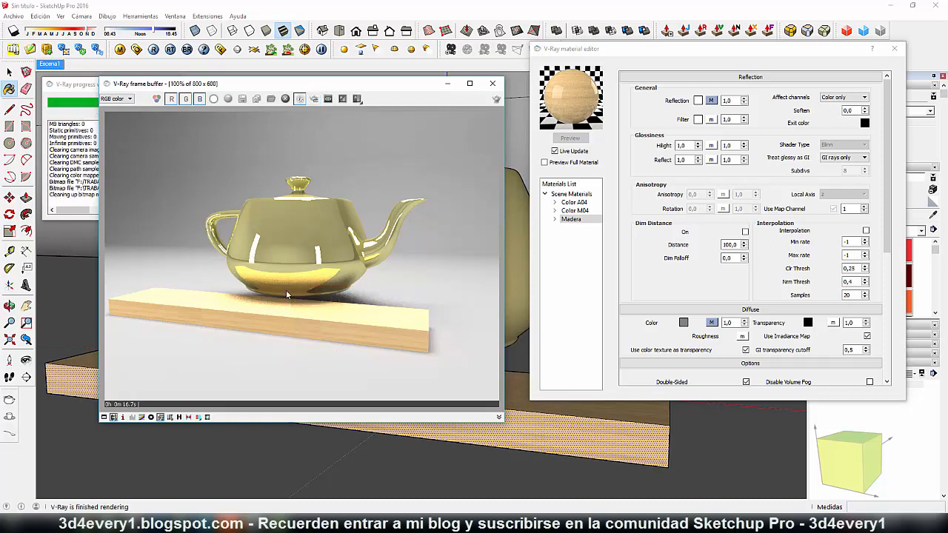
Step: Examine the rendered wood block up close, comparing the re-rendered region's reflections with the rest of its surface
scroll(284, 350, up, 2)
middle_drag(317, 277, 271, 294)
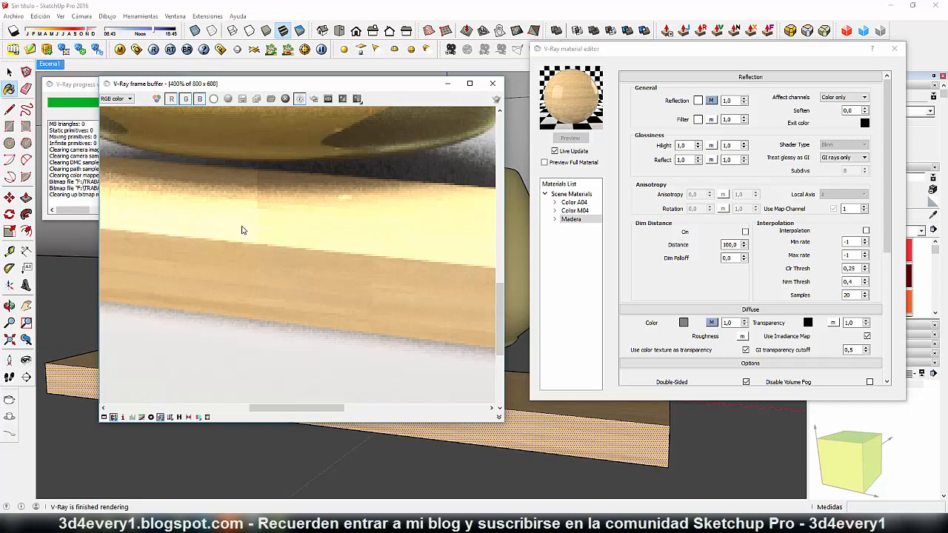
scroll(324, 246, down, 2)
scroll(374, 239, up, 2)
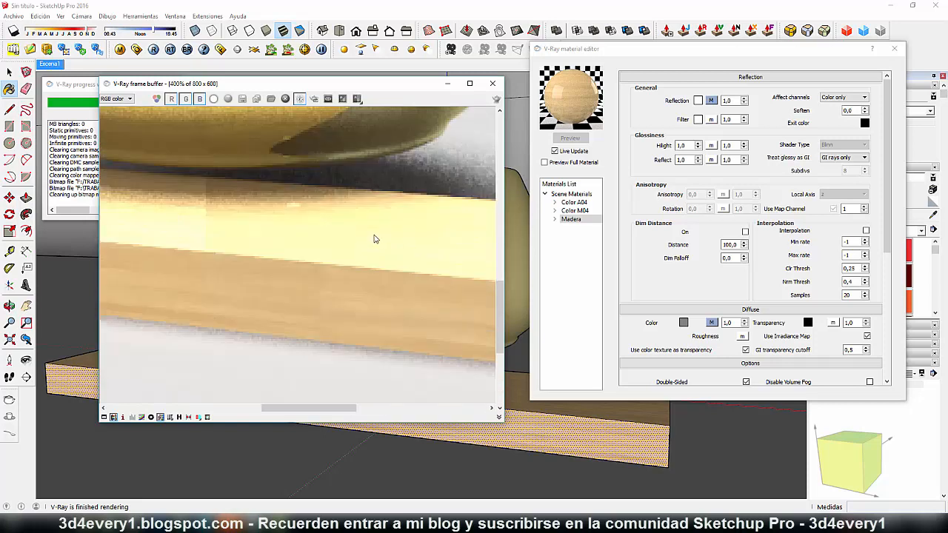
scroll(402, 255, down, 1)
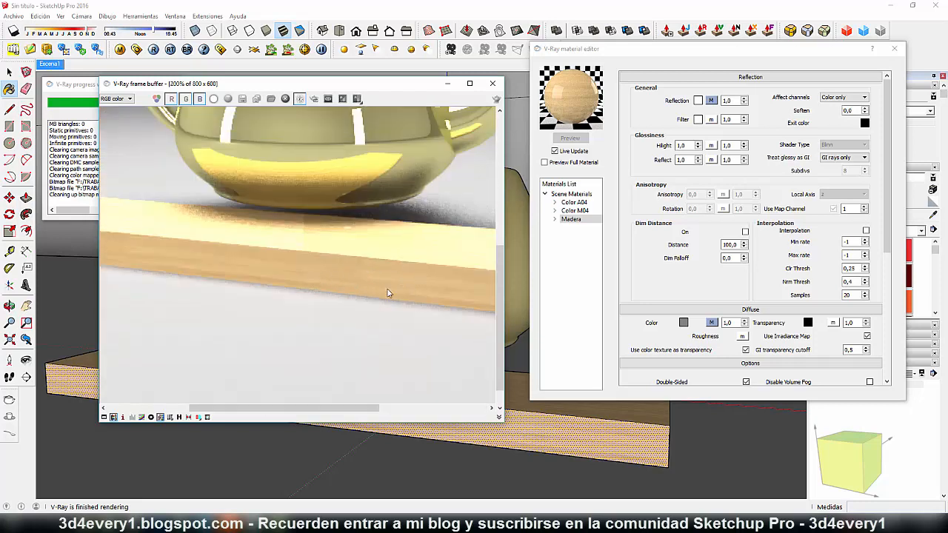
scroll(387, 294, down, 1)
scroll(311, 264, down, 1)
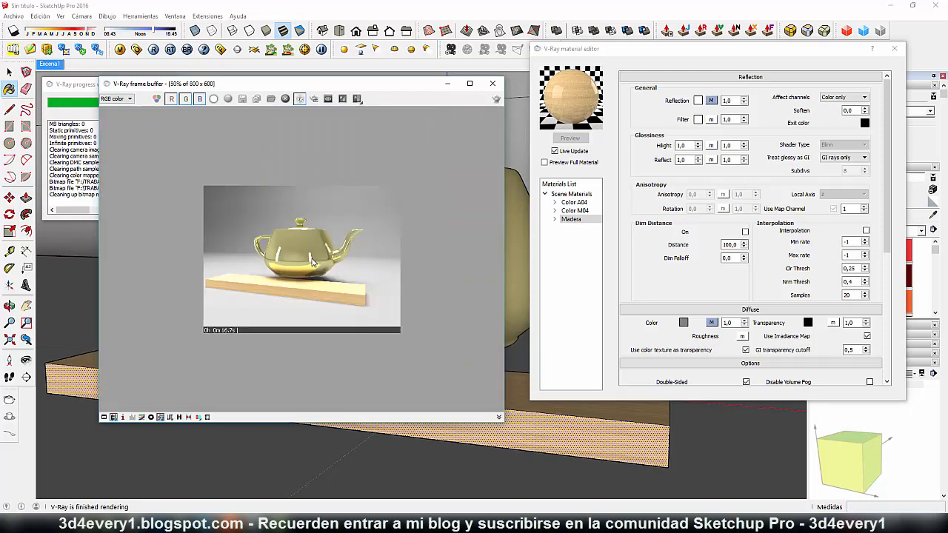
scroll(313, 261, up, 1)
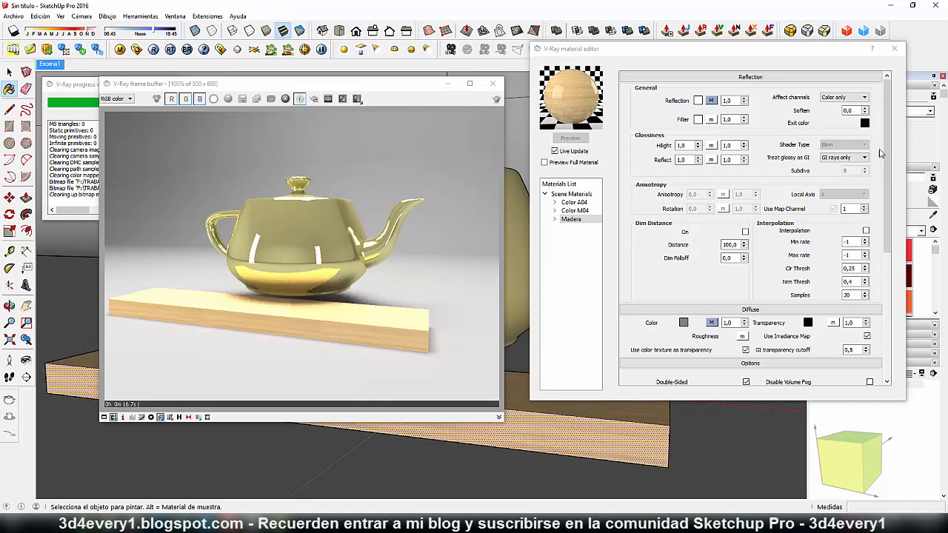
Step: Enable Madera's bump map and assign wood-046_afara-white-1_b_2400x1800.png to it as a TexBitmap
drag(884, 154, 904, 285)
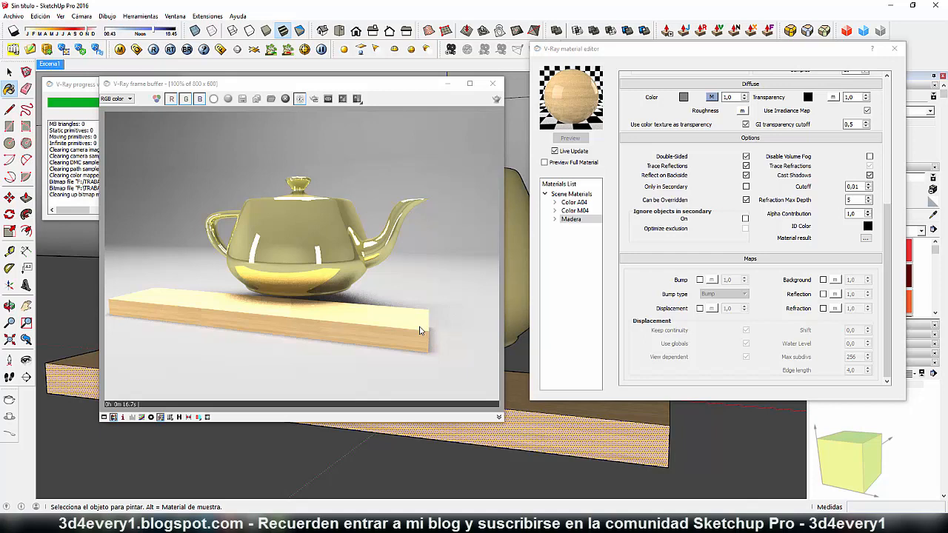
click(700, 280)
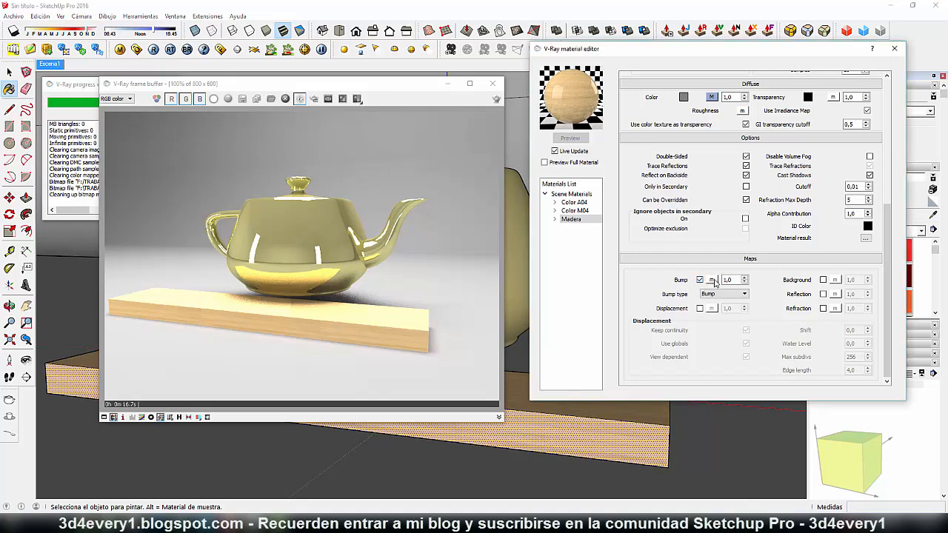
click(713, 281)
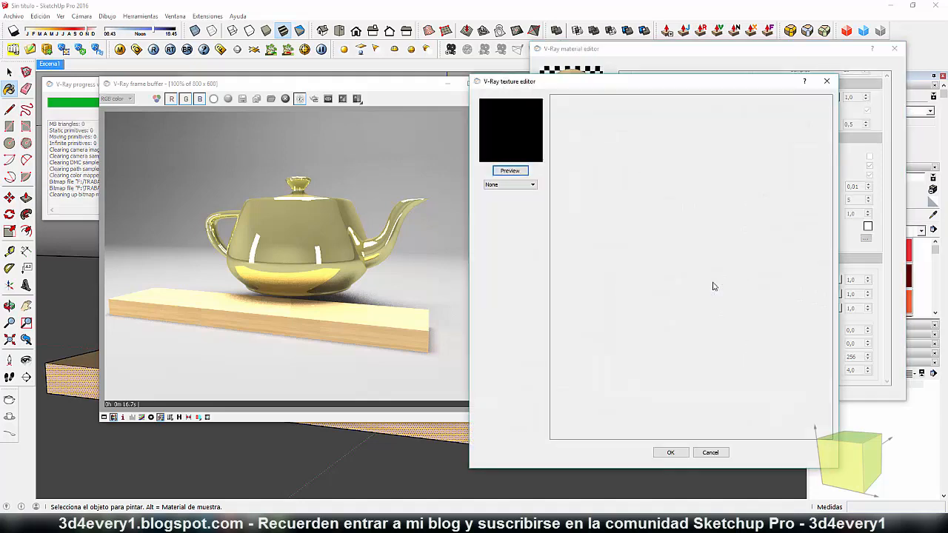
click(518, 184)
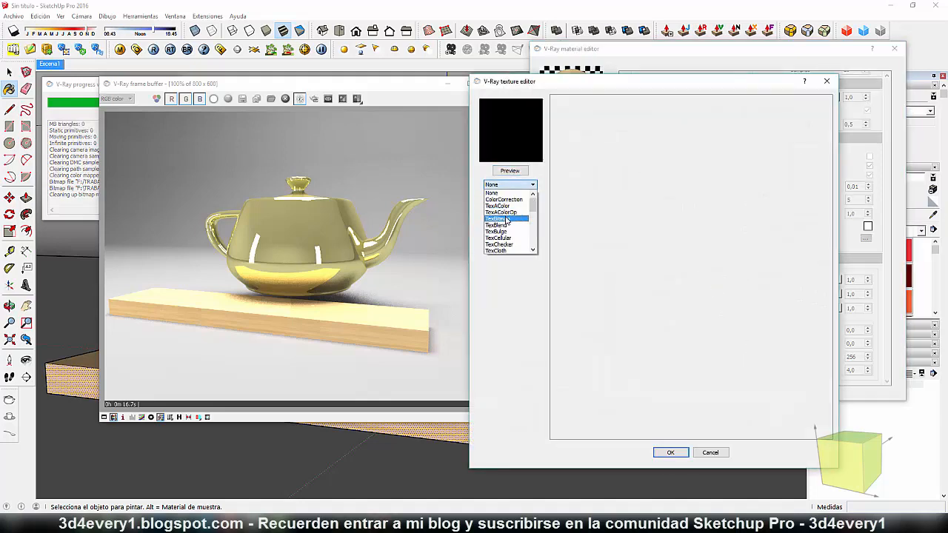
click(496, 219)
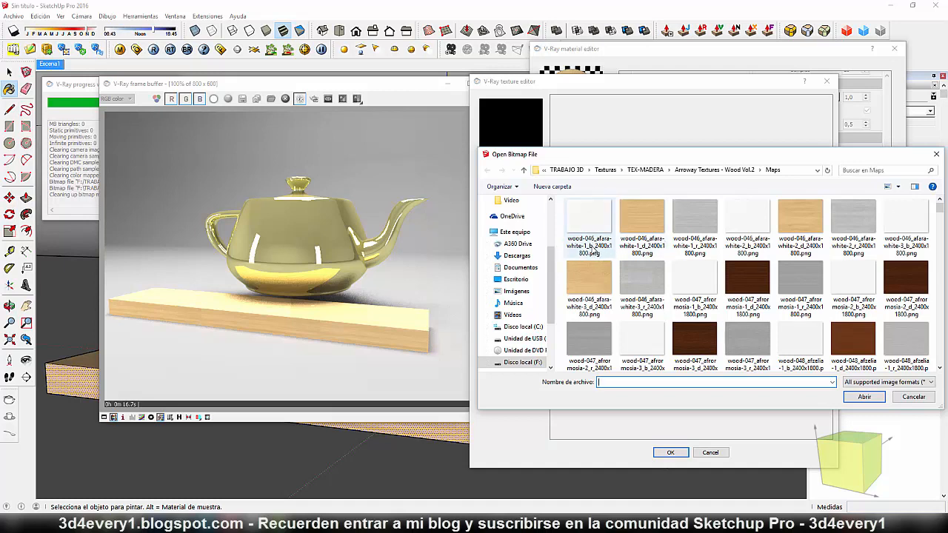
click(590, 219)
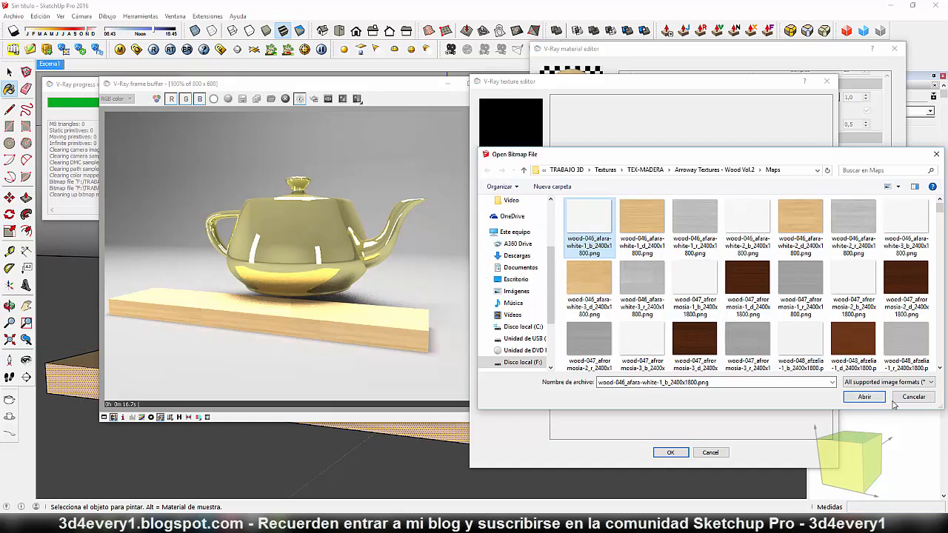
click(866, 400)
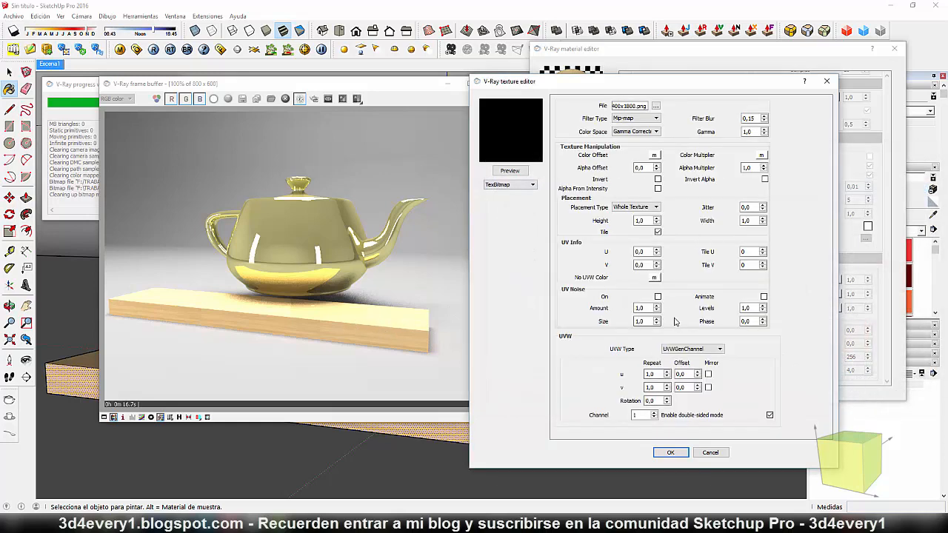
click(678, 451)
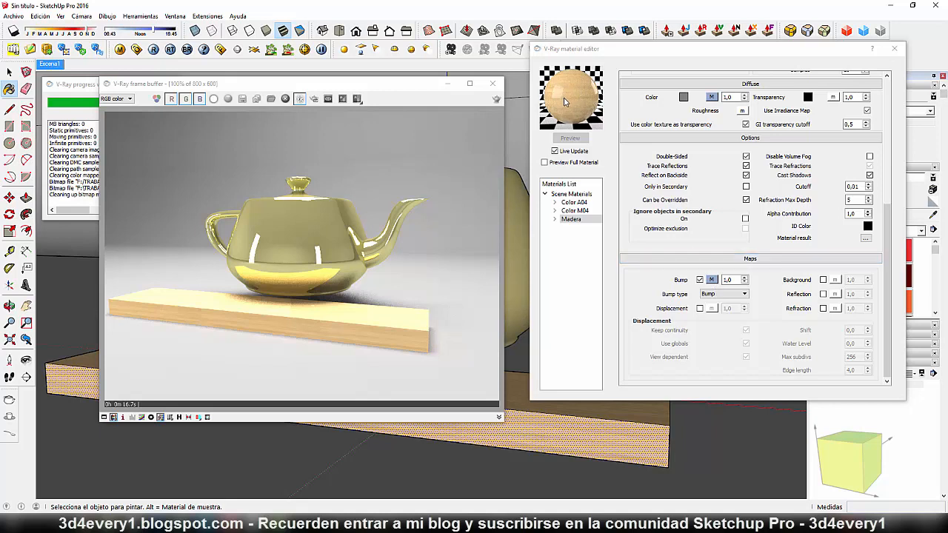
Step: Set Madera's bump multiplier to 3,0, render only the region around the block's spout-side end and inspect it up close
double_click(733, 280)
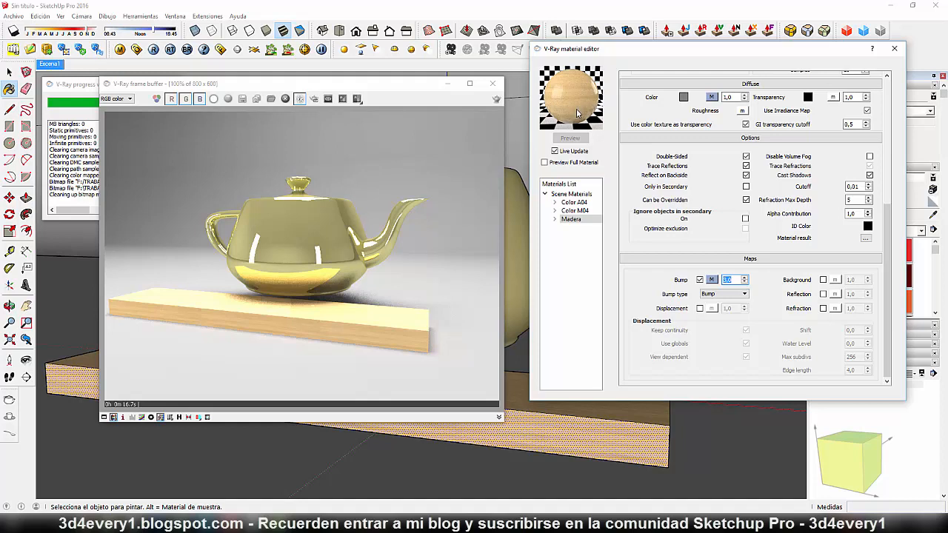
click(485, 317)
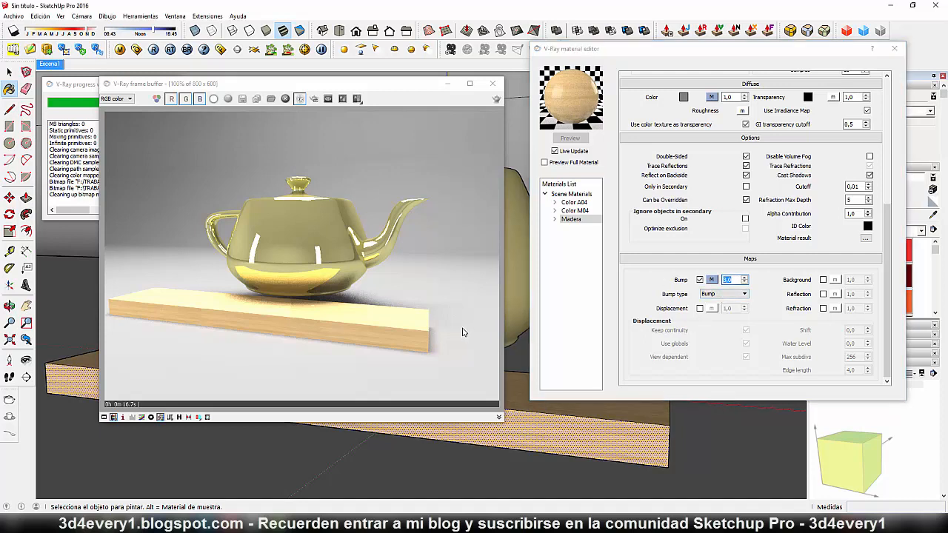
click(314, 98)
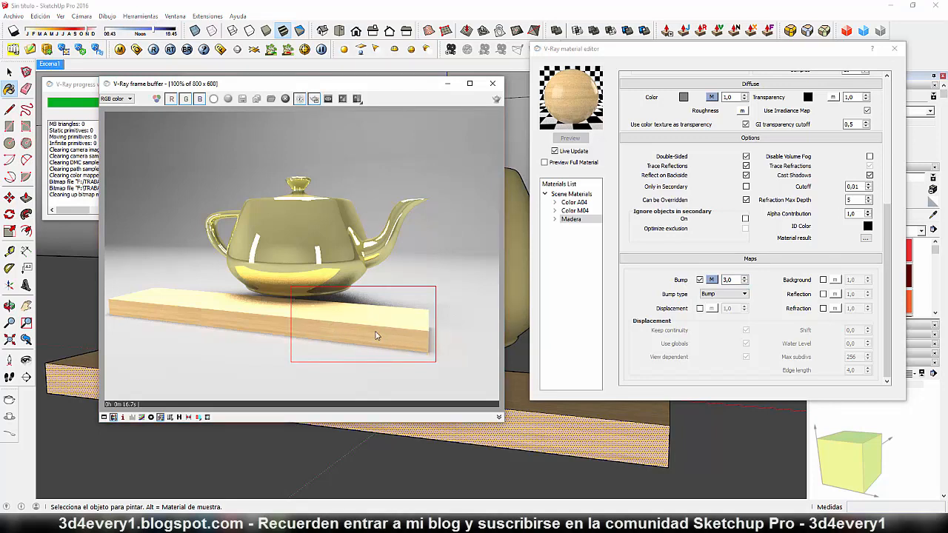
click(497, 100)
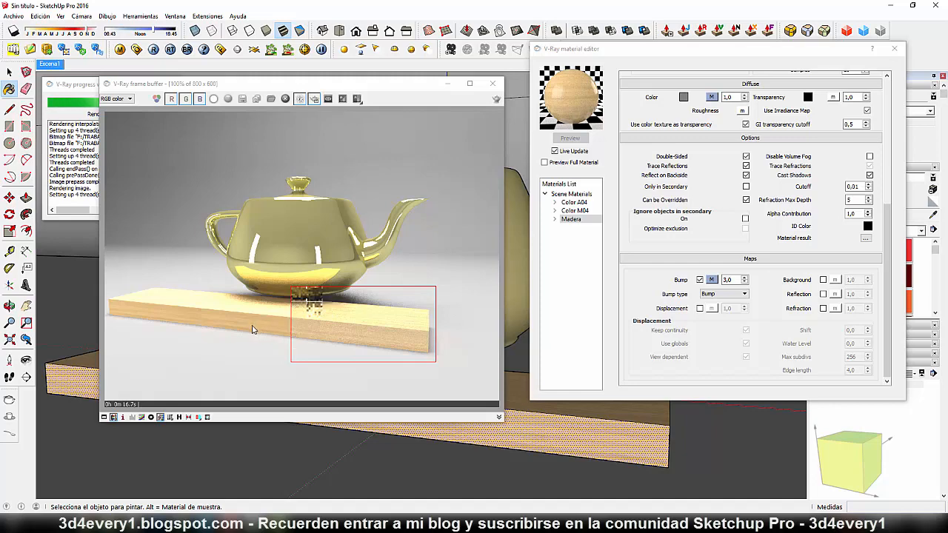
scroll(303, 331, up, 1)
scroll(303, 333, up, 1)
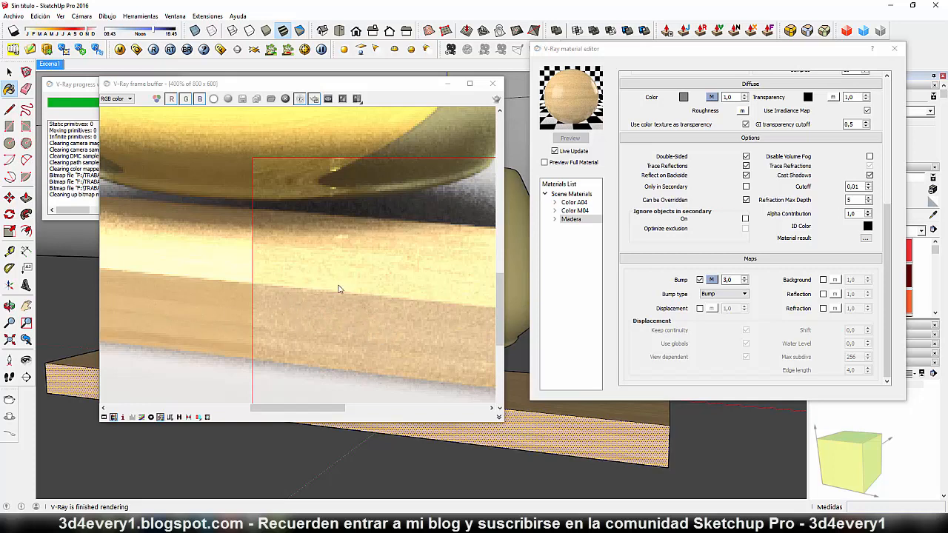
scroll(281, 300, down, 2)
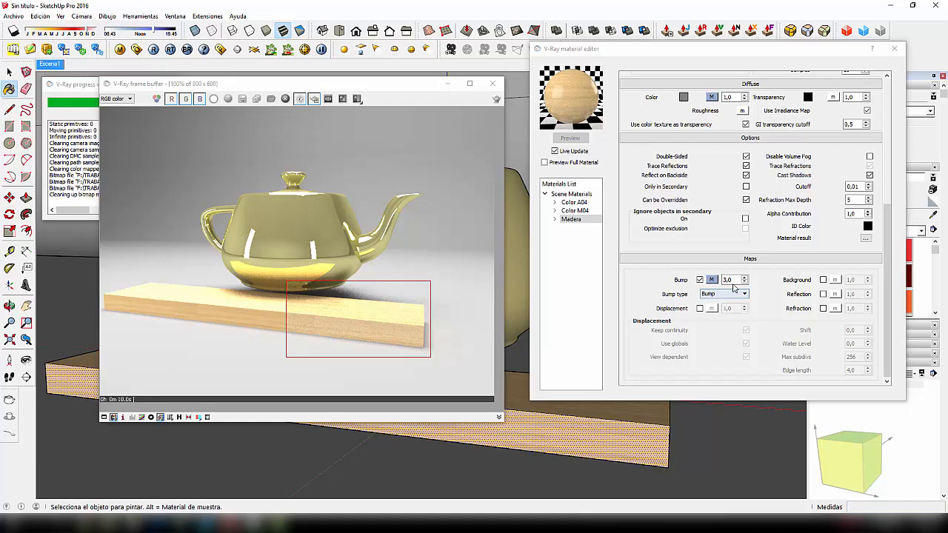
Step: Set Madera's bump multiplier to 1,0 and render the marked block region again
click(727, 279)
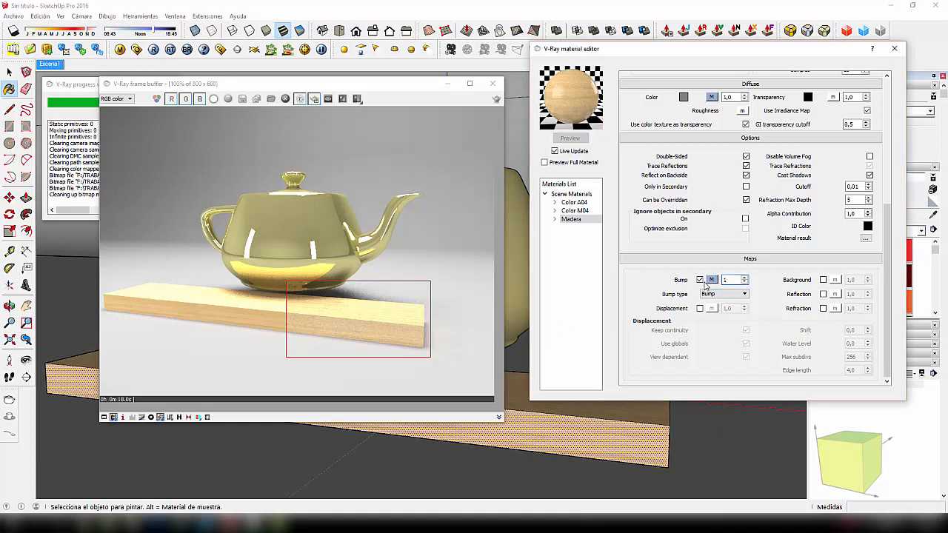
click(496, 100)
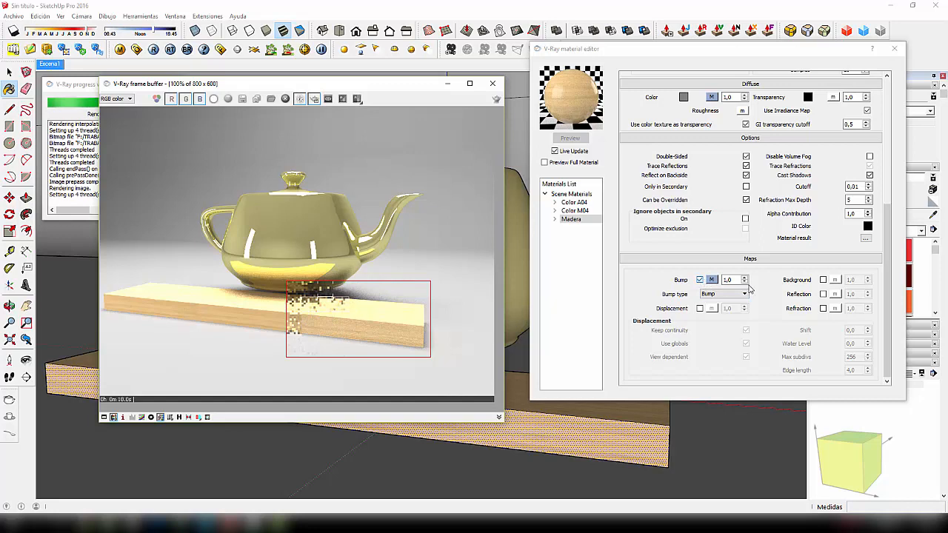
scroll(725, 280, up, 6)
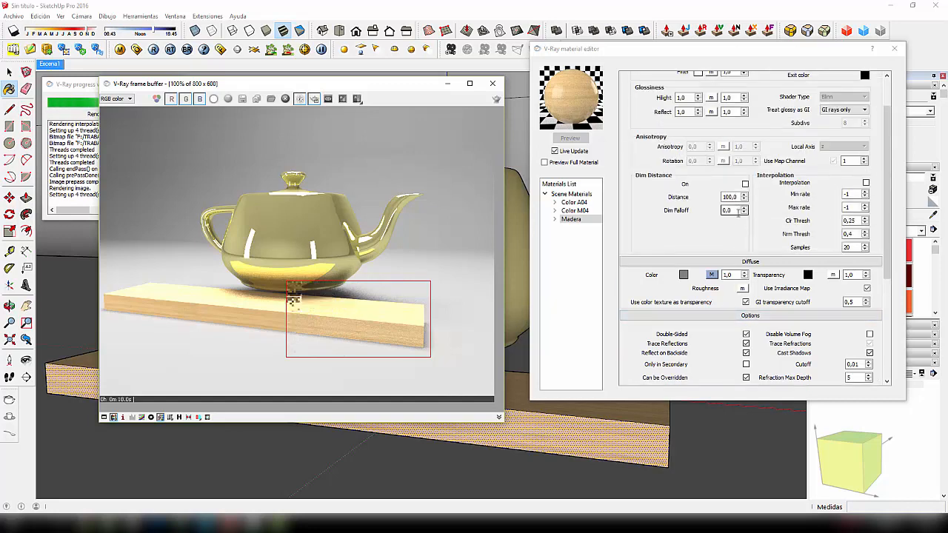
click(891, 158)
scroll(890, 158, up, 2)
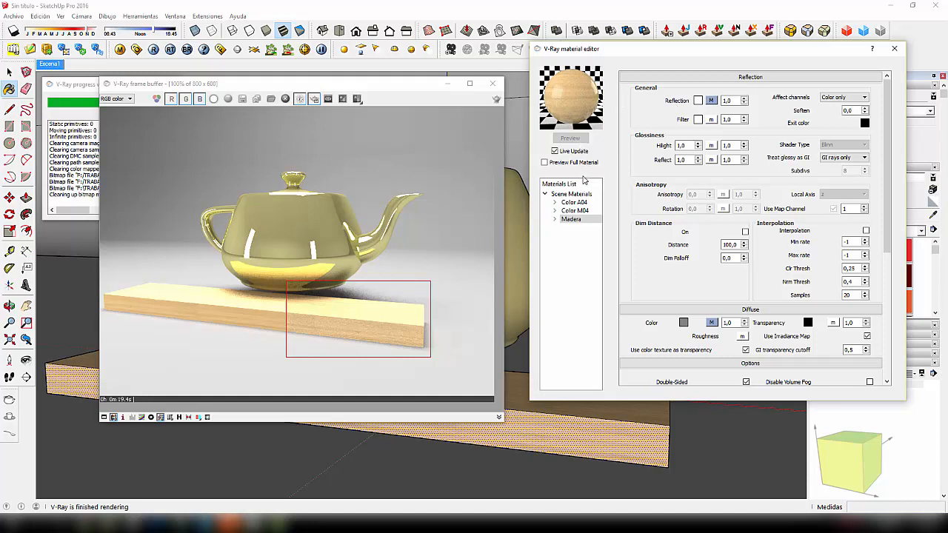
scroll(701, 241, down, 6)
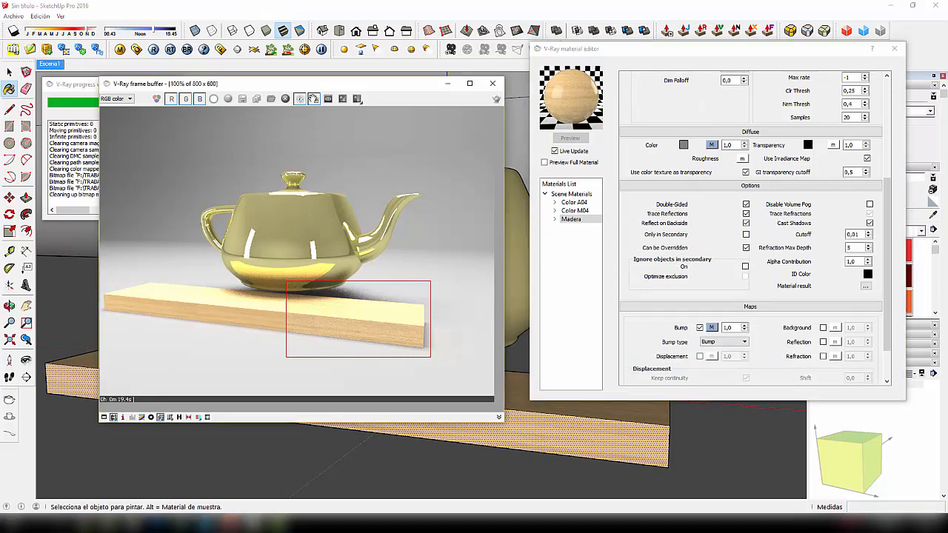
Step: Mark a new render region enclosing the whole wood block and render it
click(314, 98)
click(103, 260)
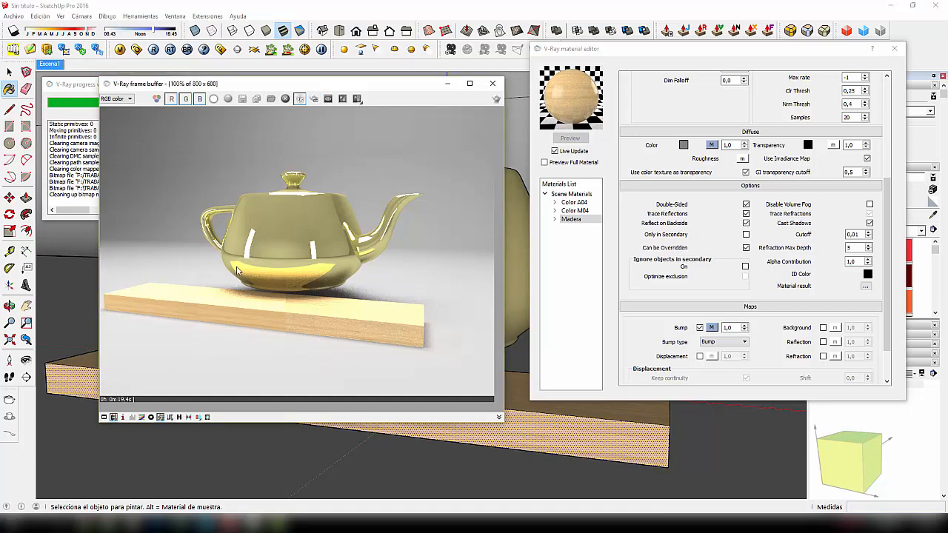
click(314, 99)
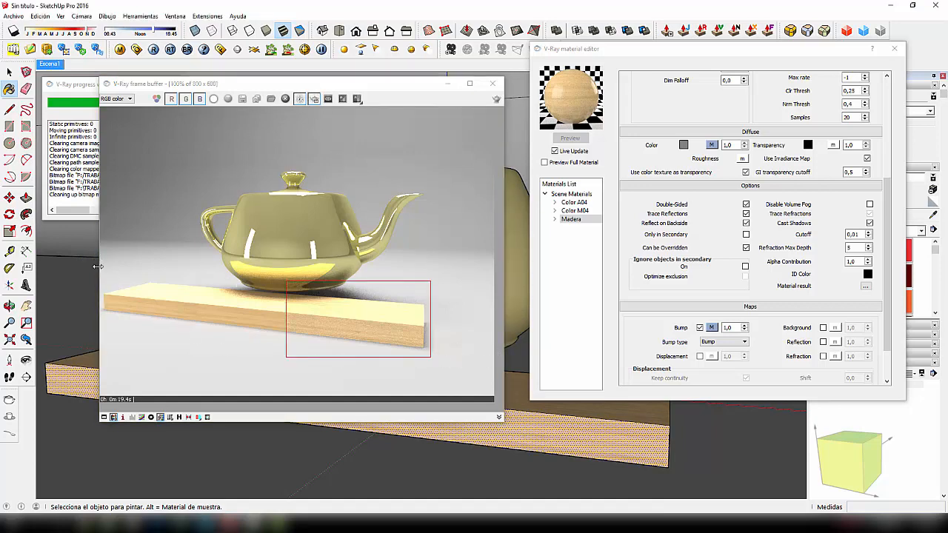
drag(104, 264, 256, 356)
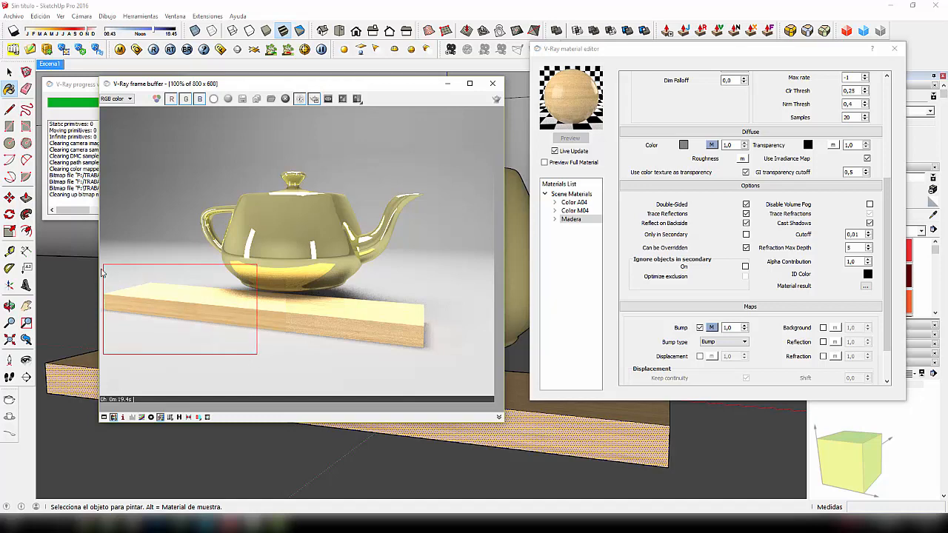
drag(102, 270, 457, 363)
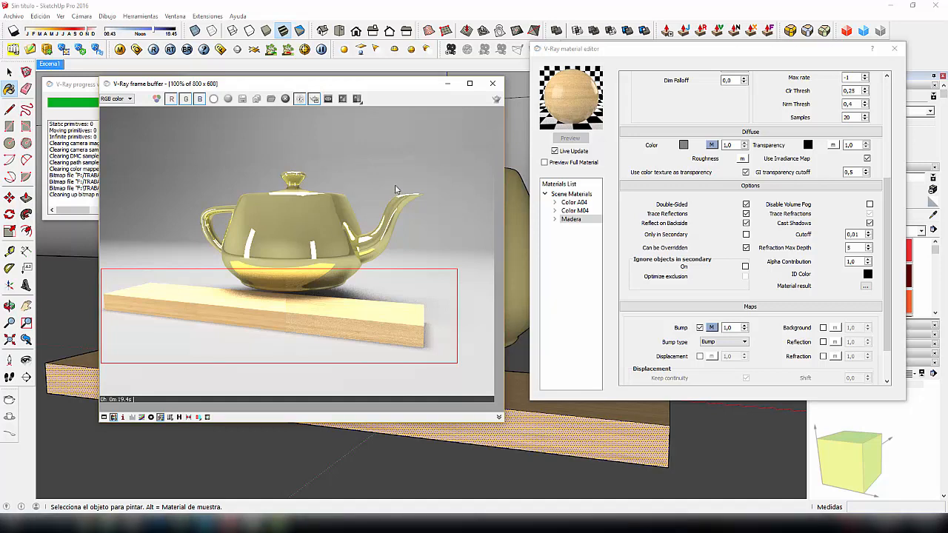
click(667, 208)
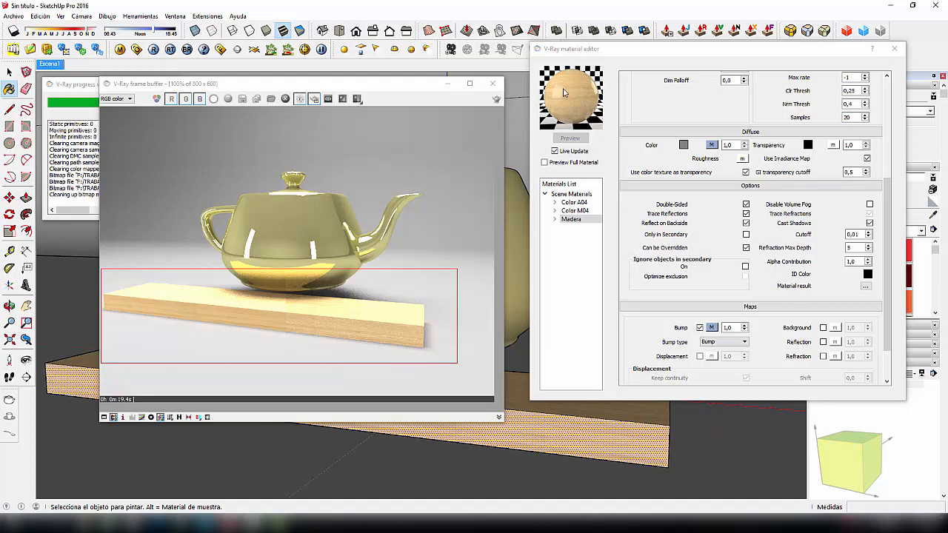
click(497, 99)
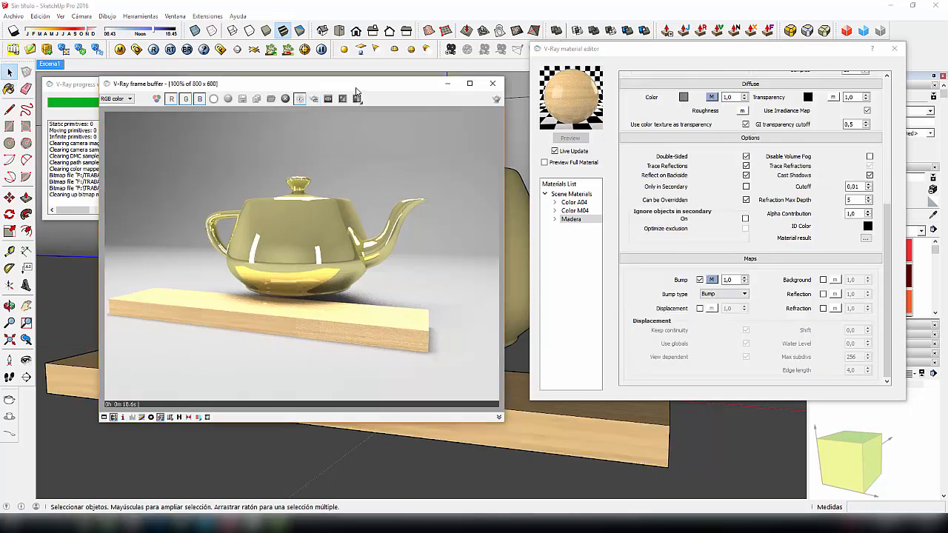
Step: Select all the wood block's connected faces and edges in the model and make them a group
drag(356, 90, 371, 87)
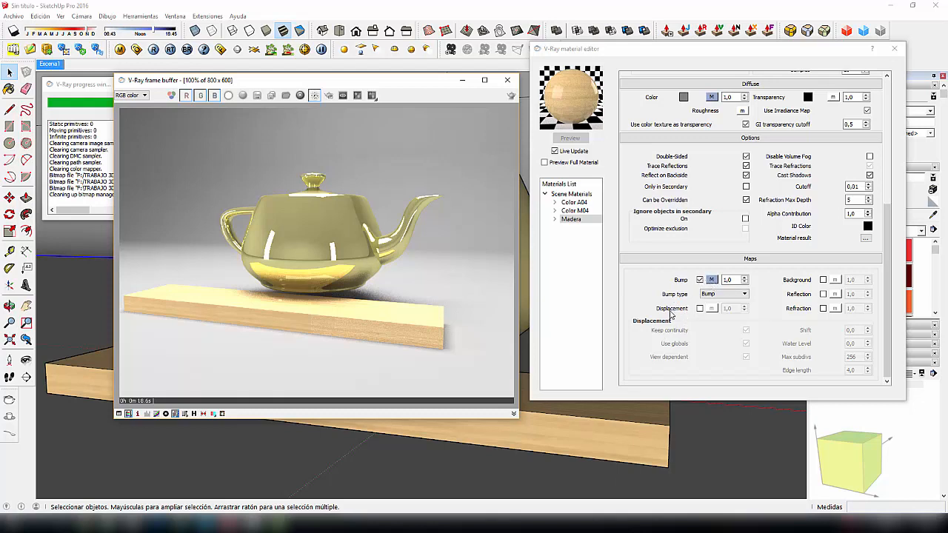
click(576, 428)
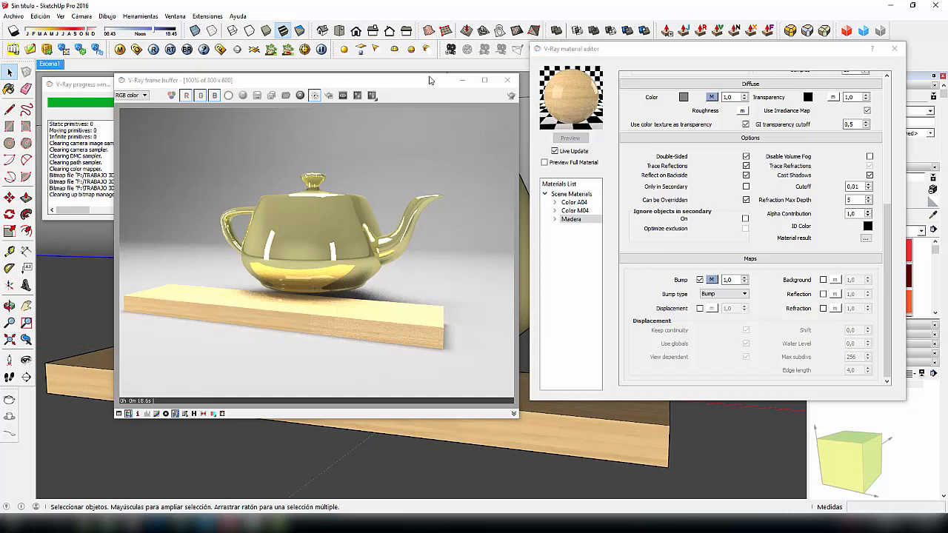
mouse_move(429, 89)
mouse_down()
mouse_move(394, 77)
mouse_move(420, 76)
mouse_up()
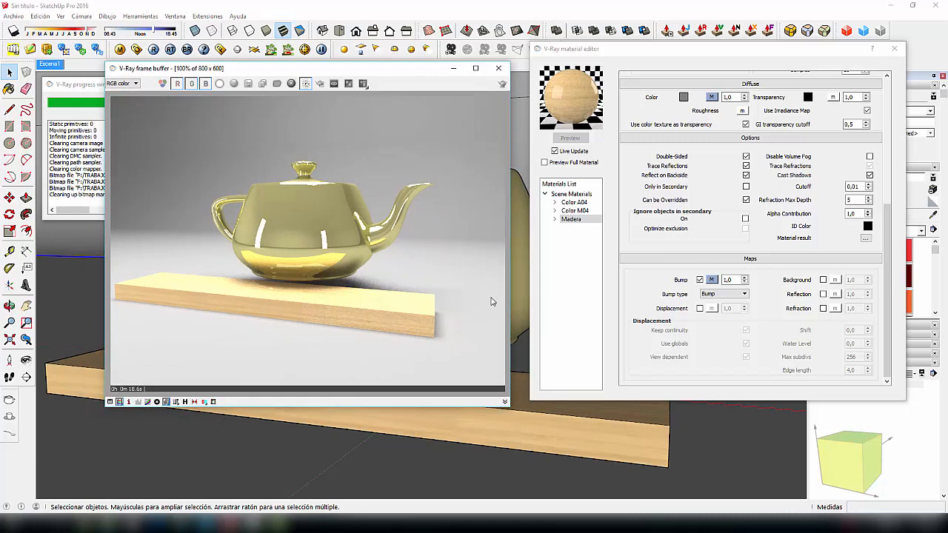
click(574, 444)
click(559, 431)
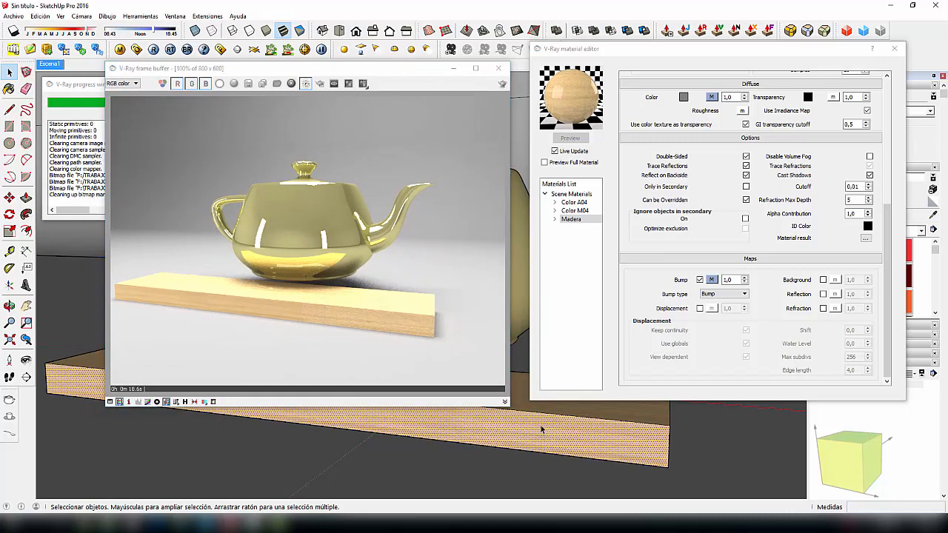
double_click(538, 429)
right_click(537, 429)
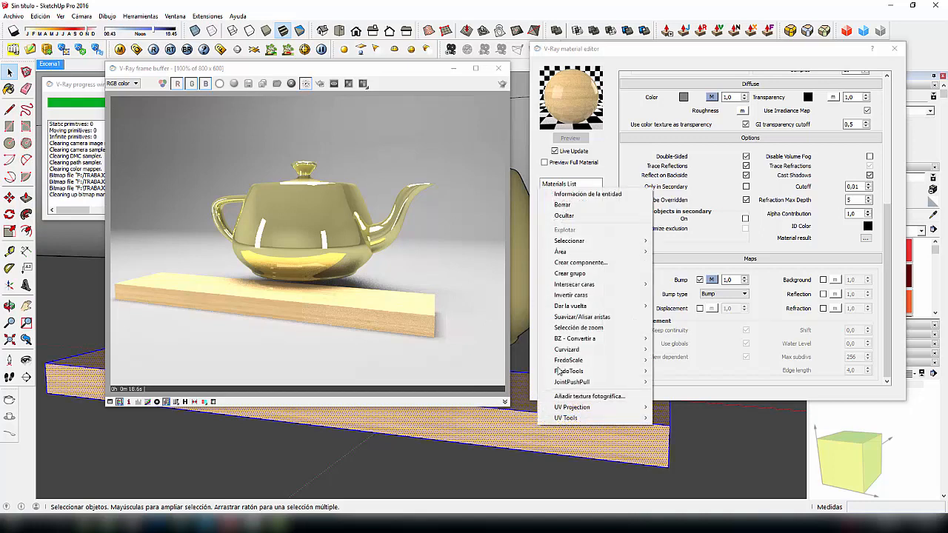
click(571, 274)
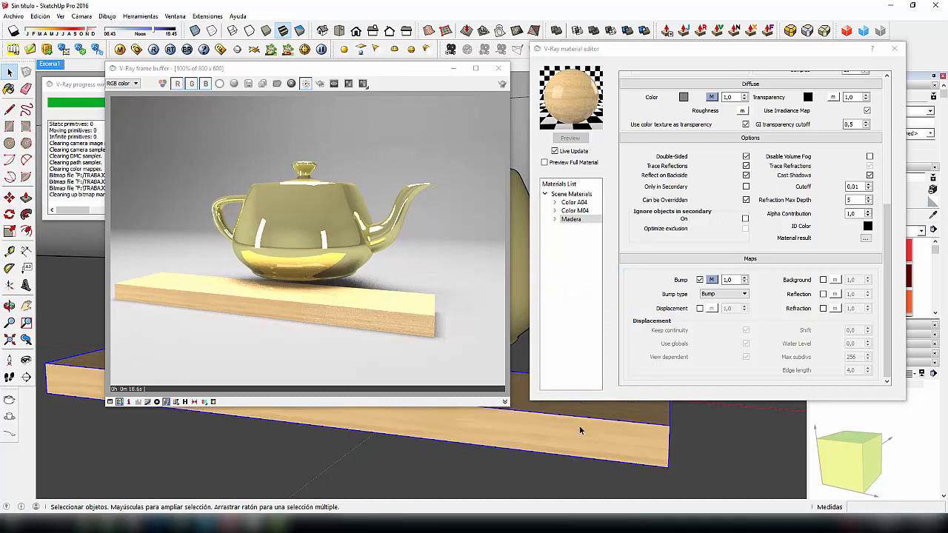
Step: Turn off Madera's bump, enable its displacement and load wood-046_afara-white-1_b_2400x1800.png as a TexBitmap displacement map
click(699, 280)
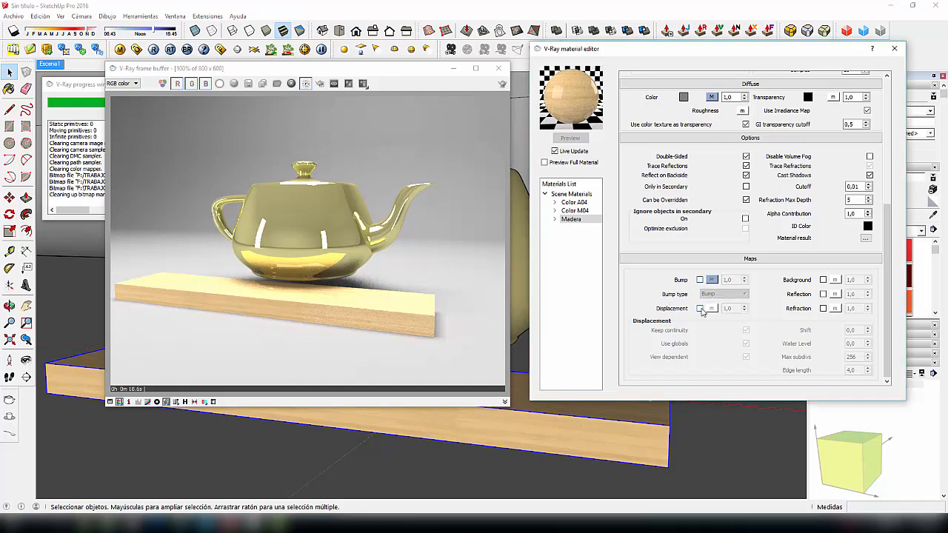
click(699, 309)
click(712, 309)
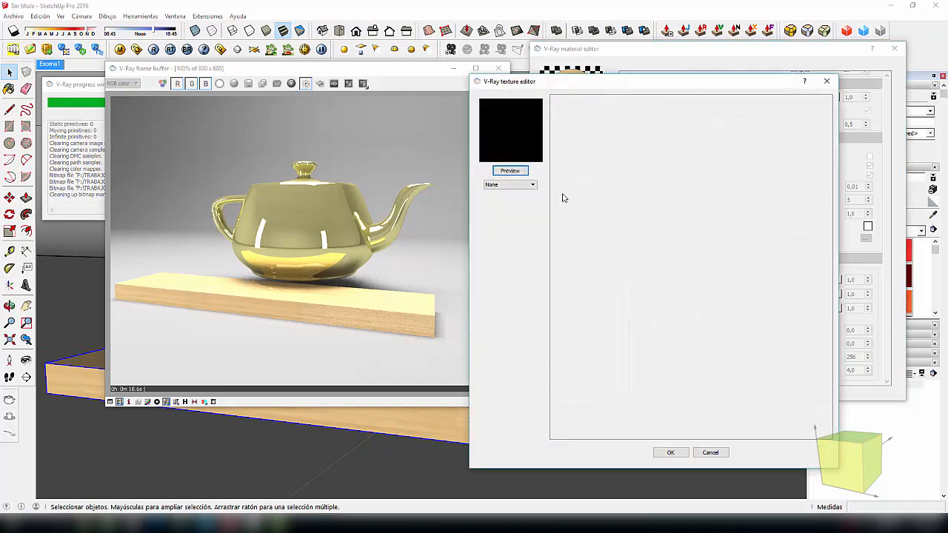
click(523, 185)
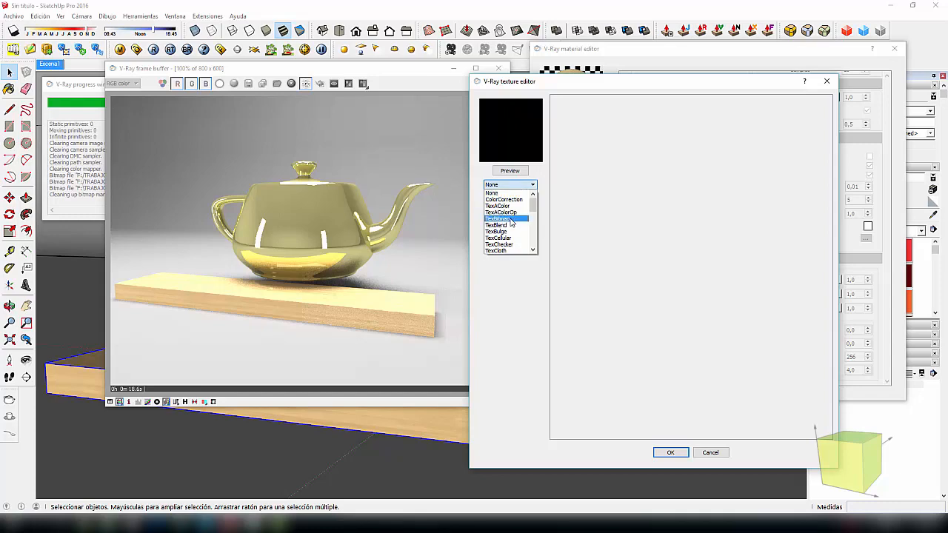
click(511, 219)
click(579, 224)
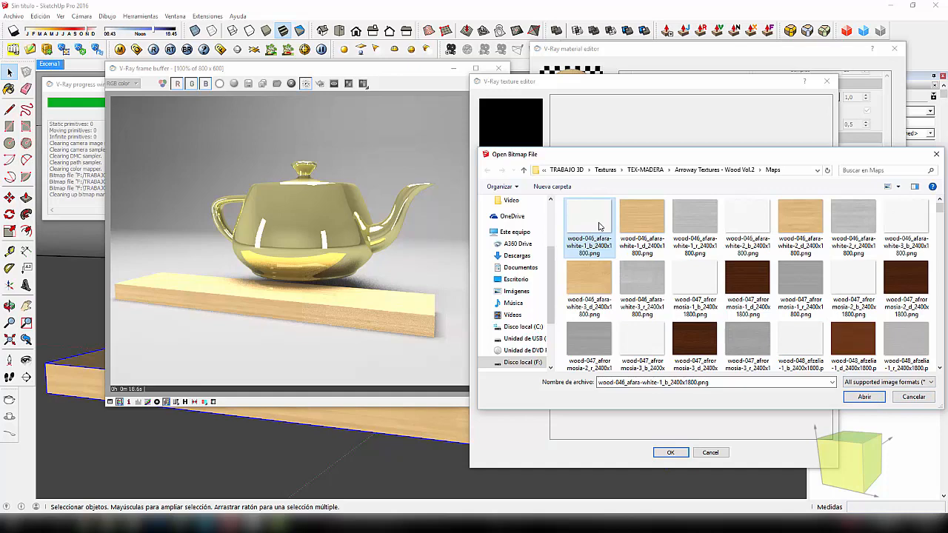
click(863, 397)
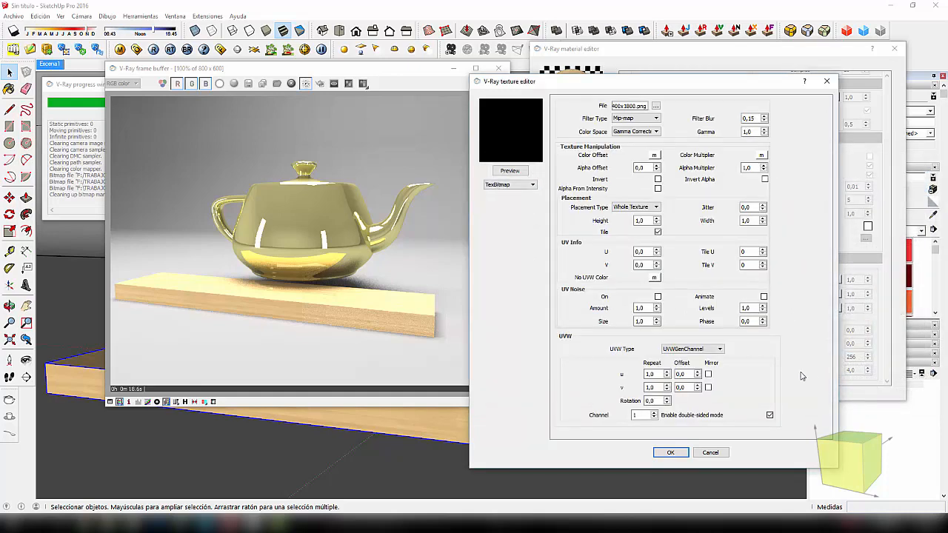
click(672, 450)
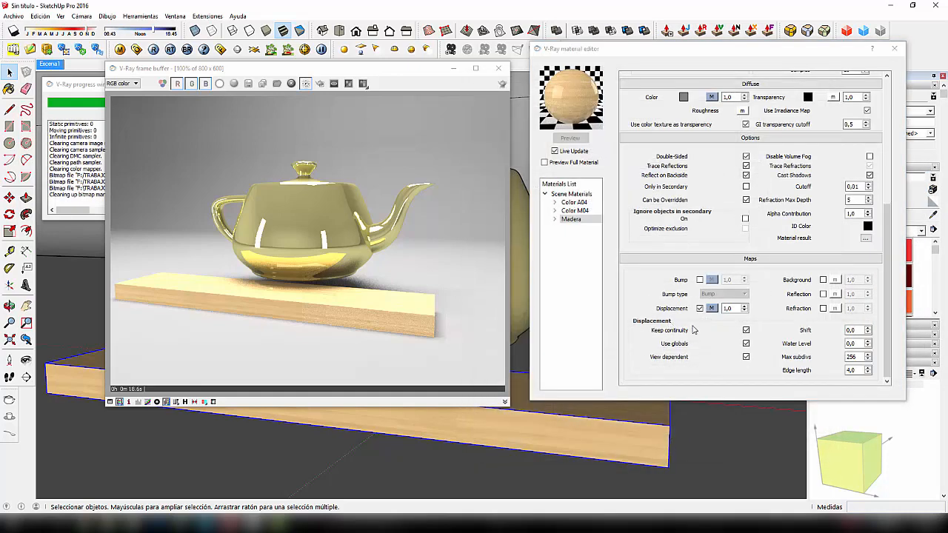
Step: Set Madera's displacement multiplier to 0,1, render only a region around the block's spout-side end and inspect it up close
double_click(736, 308)
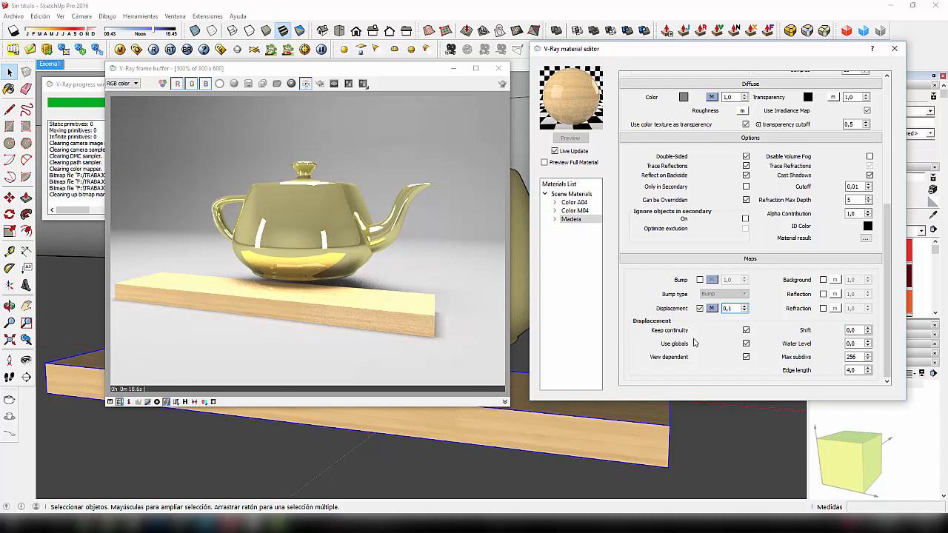
click(342, 161)
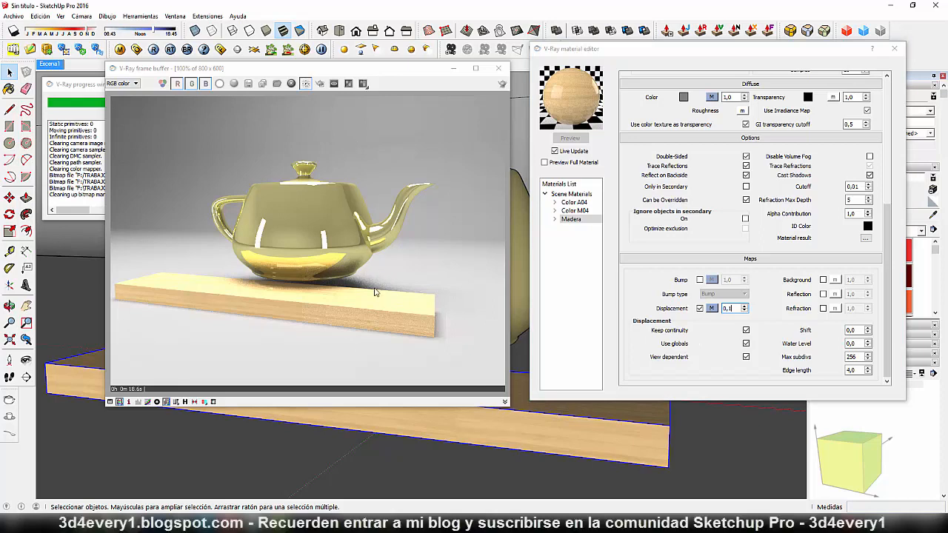
click(318, 82)
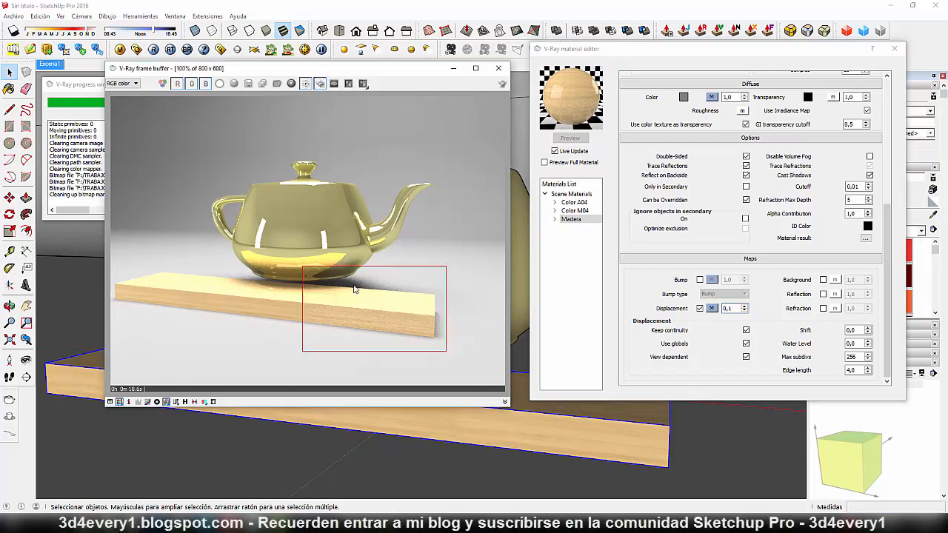
drag(341, 276, 444, 354)
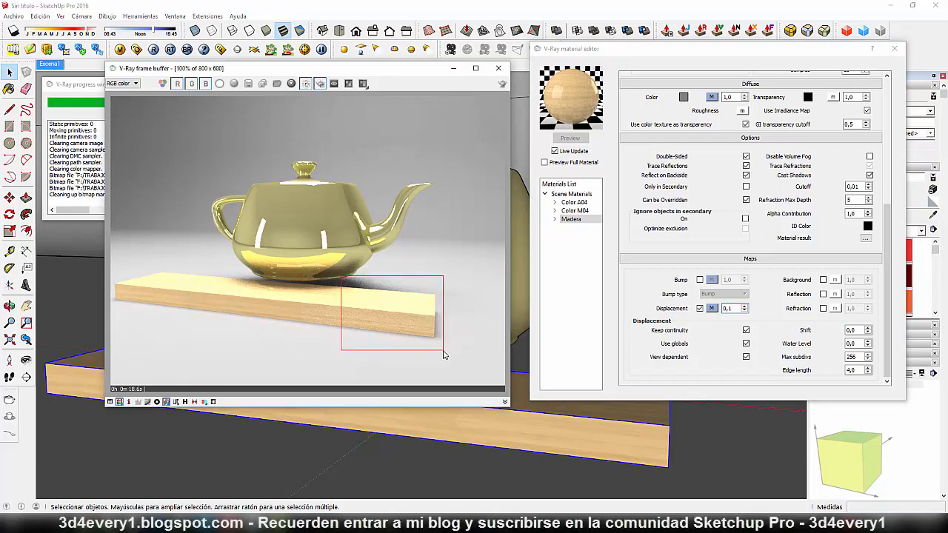
click(504, 85)
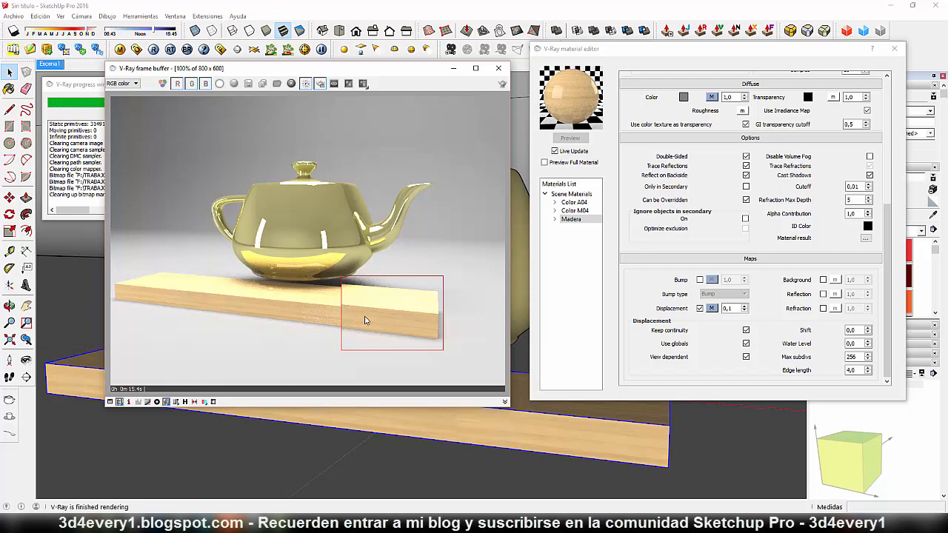
scroll(365, 320, up, 1)
middle_drag(374, 333, 299, 300)
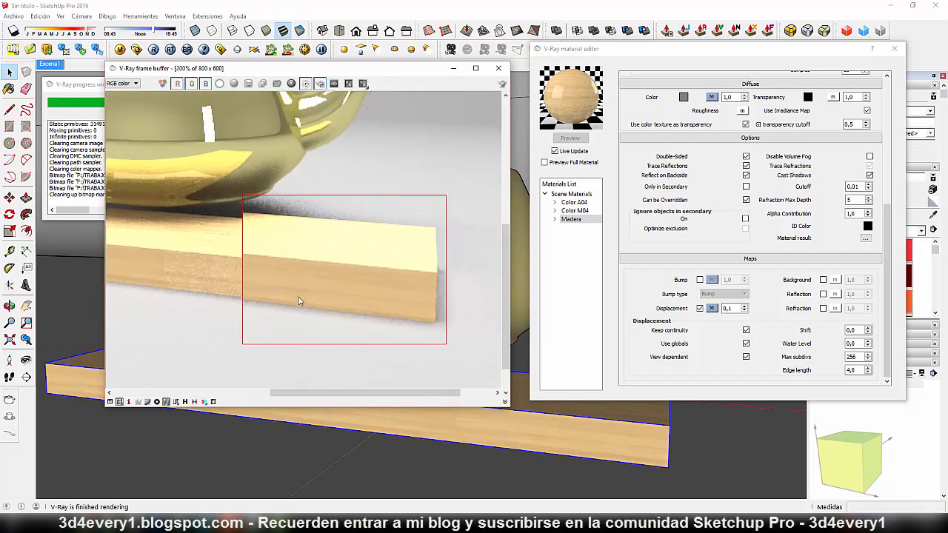
scroll(268, 292, up, 1)
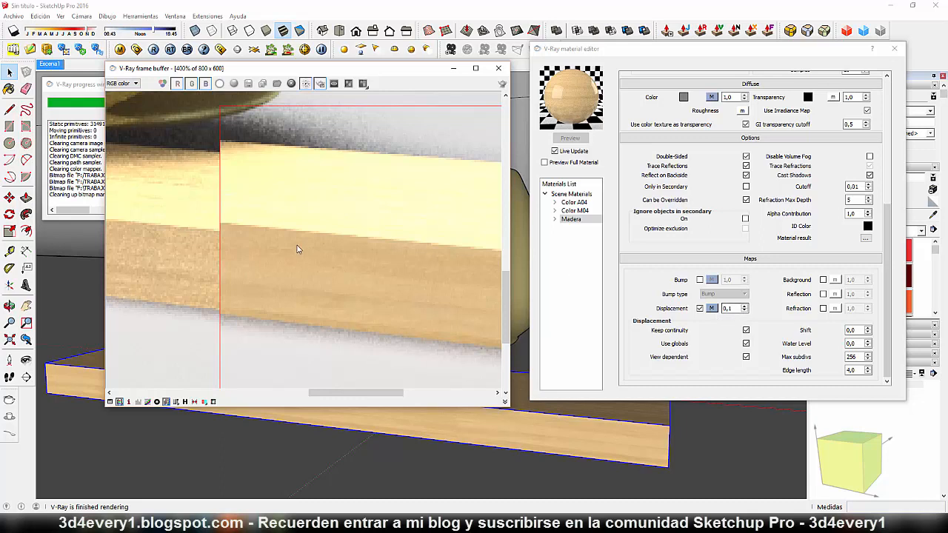
scroll(227, 254, down, 1)
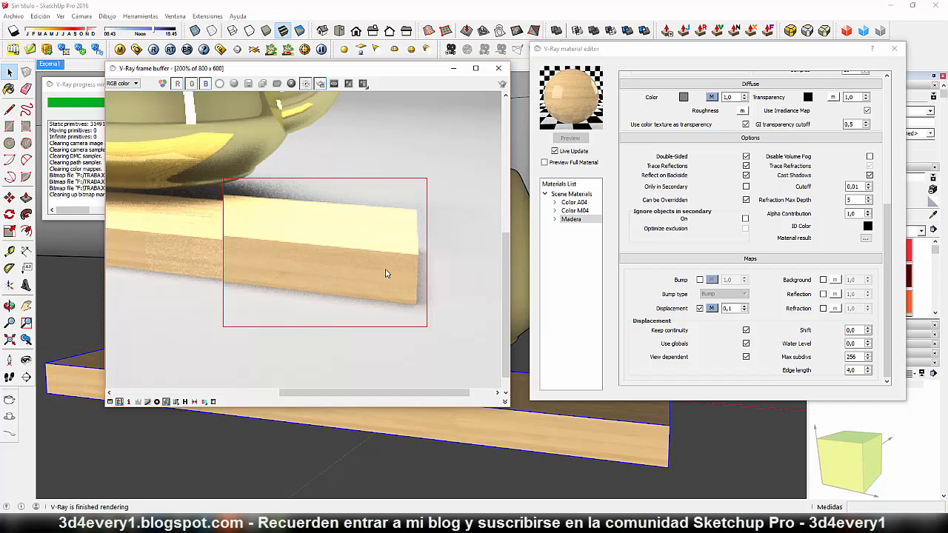
scroll(385, 273, down, 1)
Step: Set Madera's displacement multiplier to 0,5, render the marked block-end region again and inspect its surface
click(733, 308)
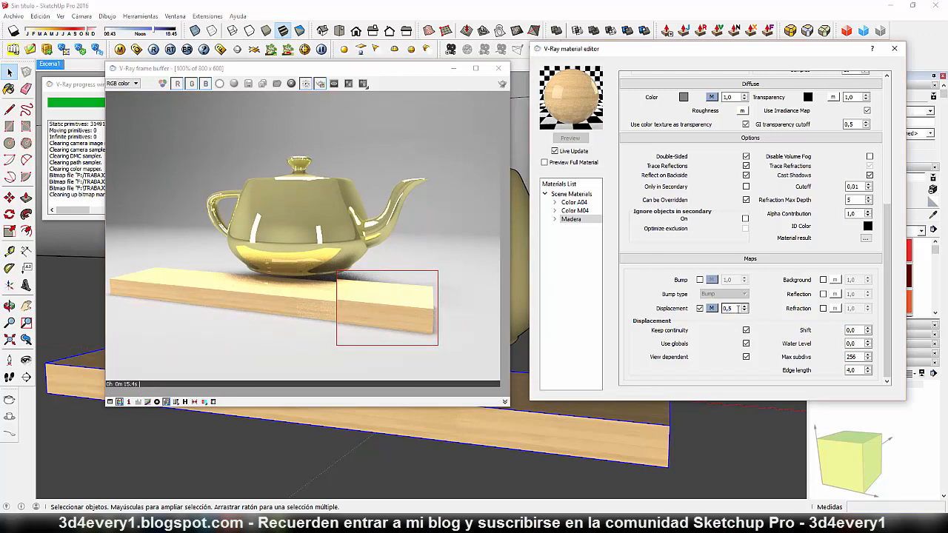
click(502, 84)
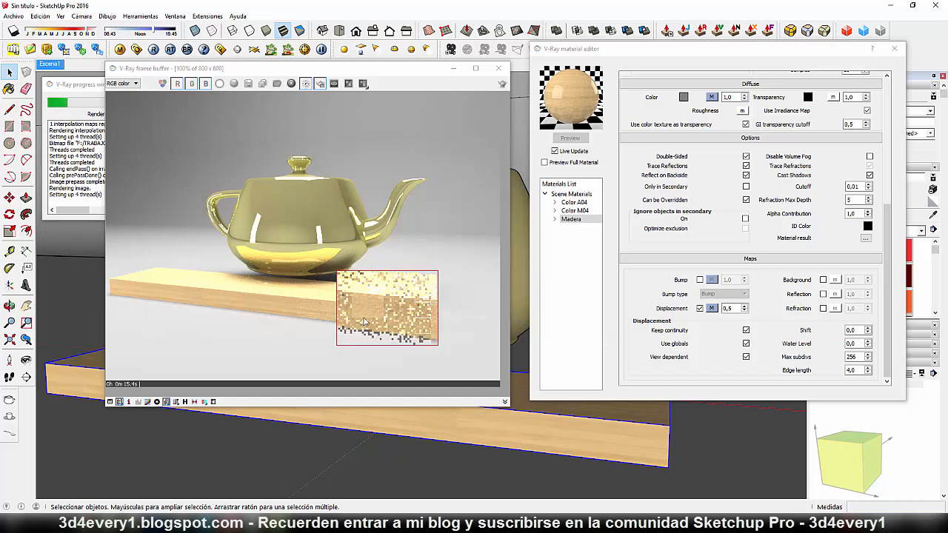
scroll(369, 316, up, 3)
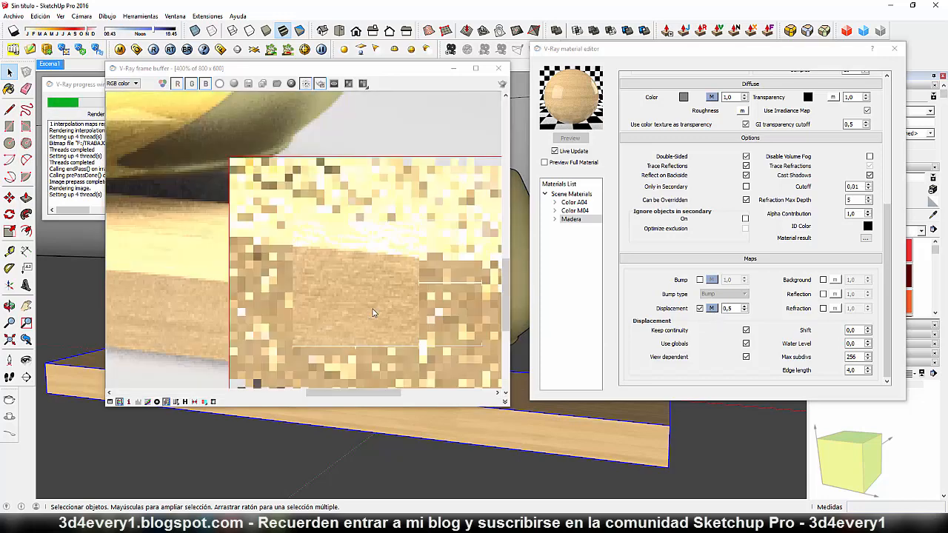
scroll(372, 311, down, 3)
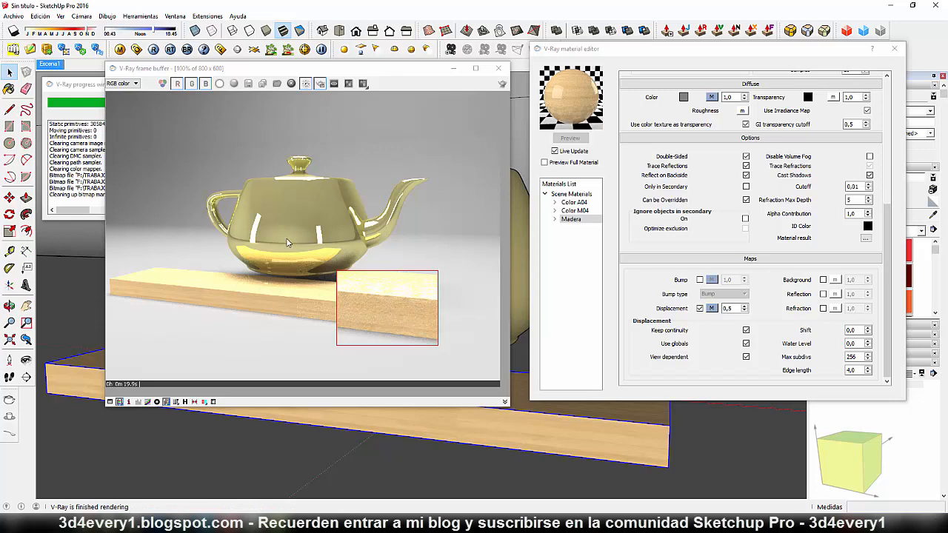
Step: Mark a larger render region covering the teapot's base and the block's spout-side part, and render it with a displacement multiplier of 1
click(320, 84)
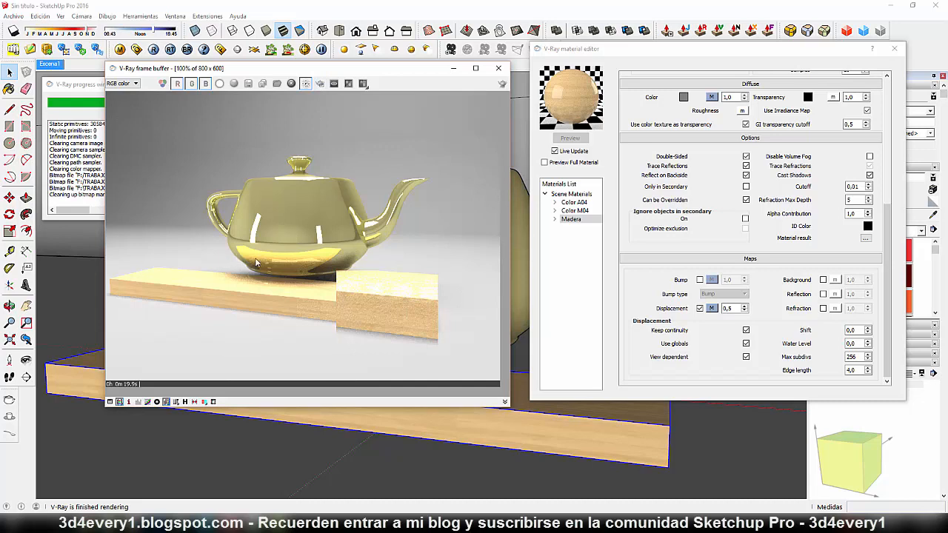
click(320, 84)
drag(230, 251, 470, 366)
double_click(730, 308)
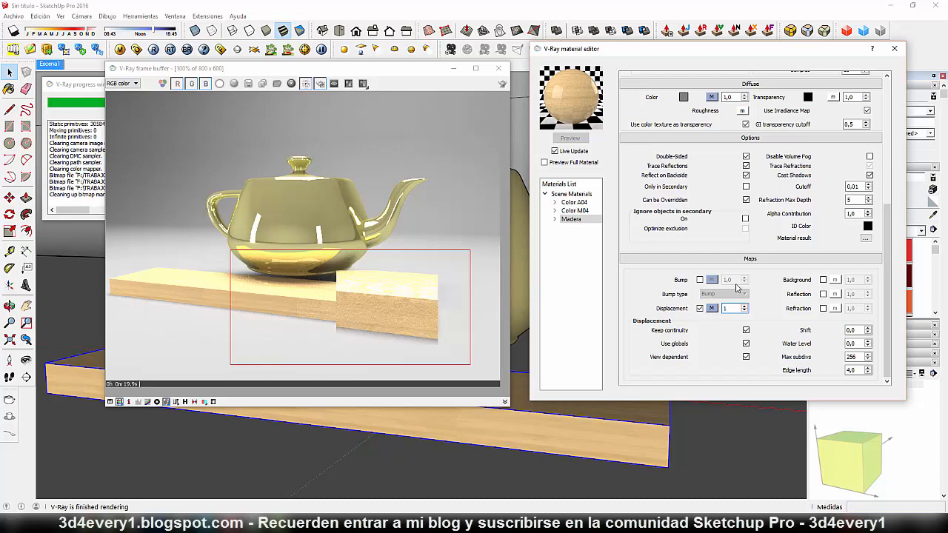
key(Return)
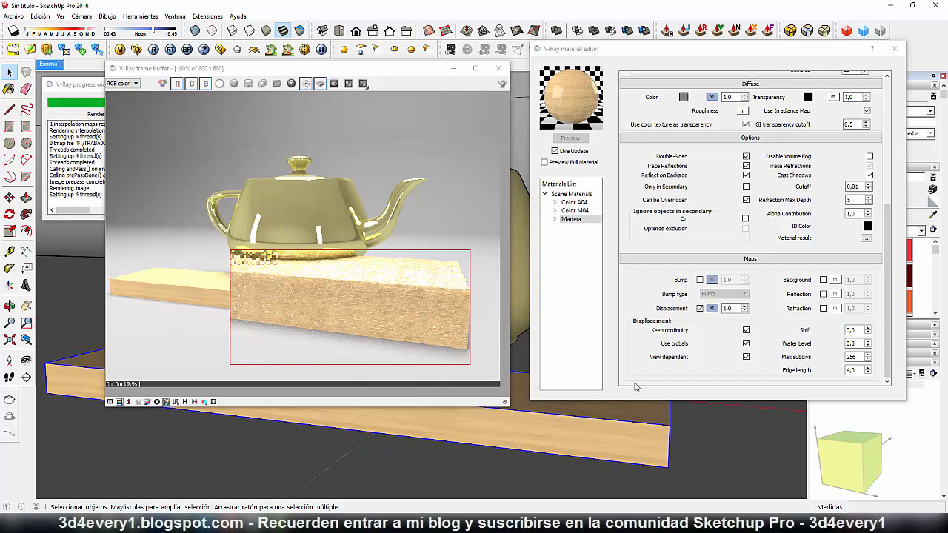
Step: Replace Madera's displacement bitmap with wood-049_amazakou-1-light_d_2400x1800.png
click(712, 308)
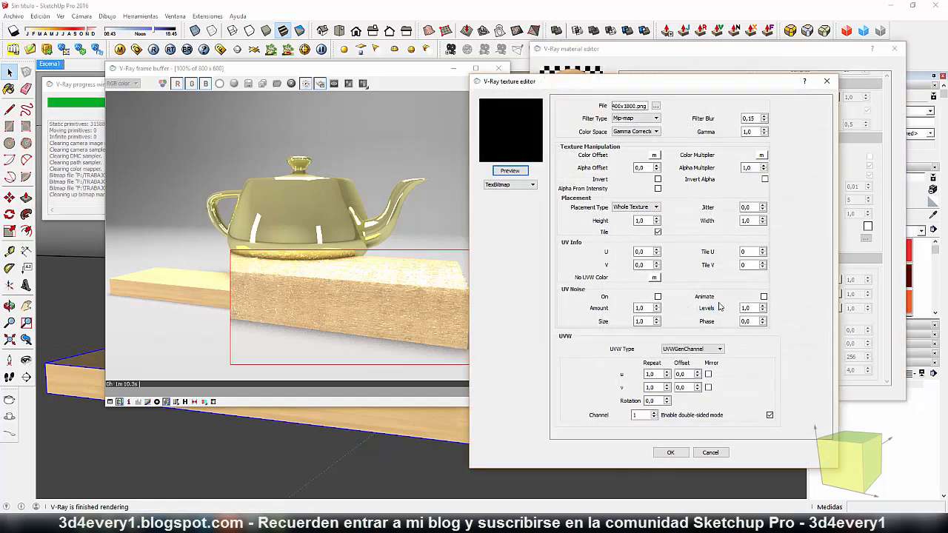
click(656, 106)
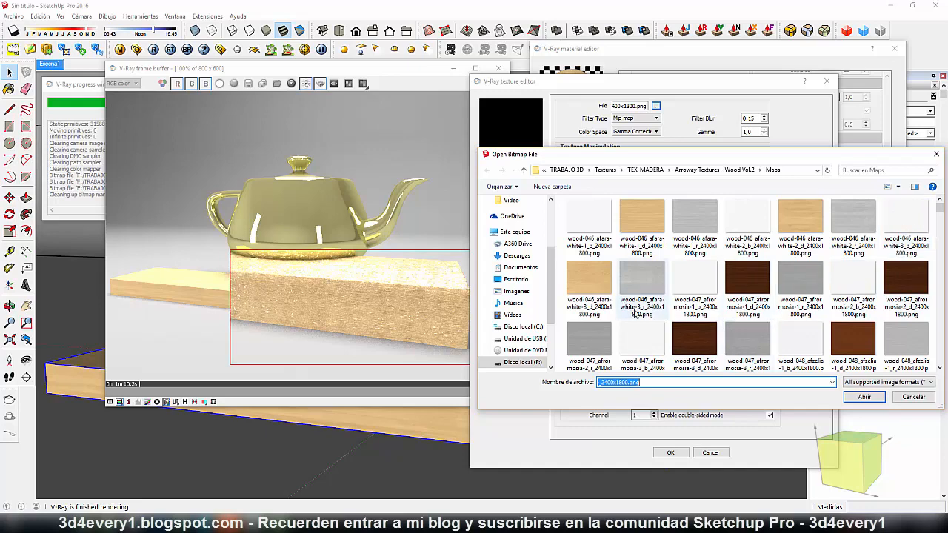
drag(941, 211, 943, 221)
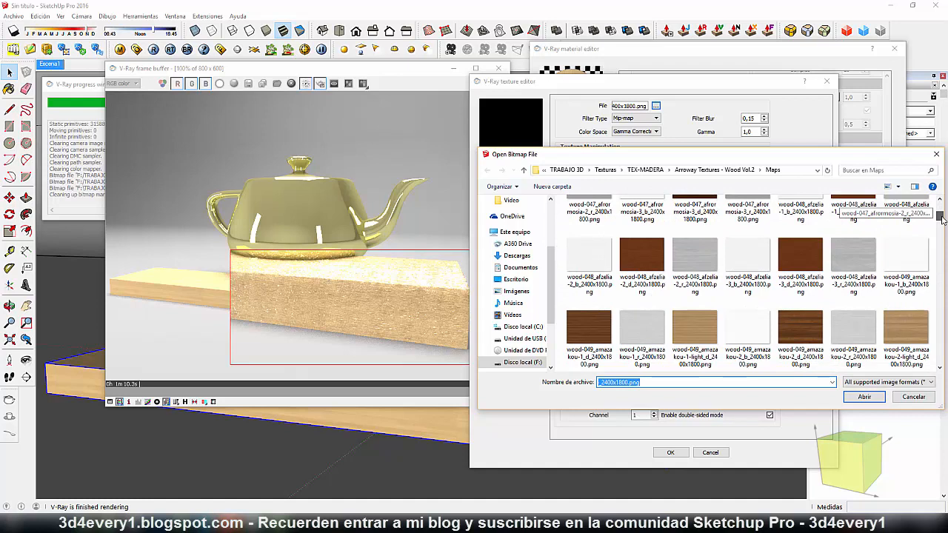
drag(943, 220, 943, 217)
click(696, 357)
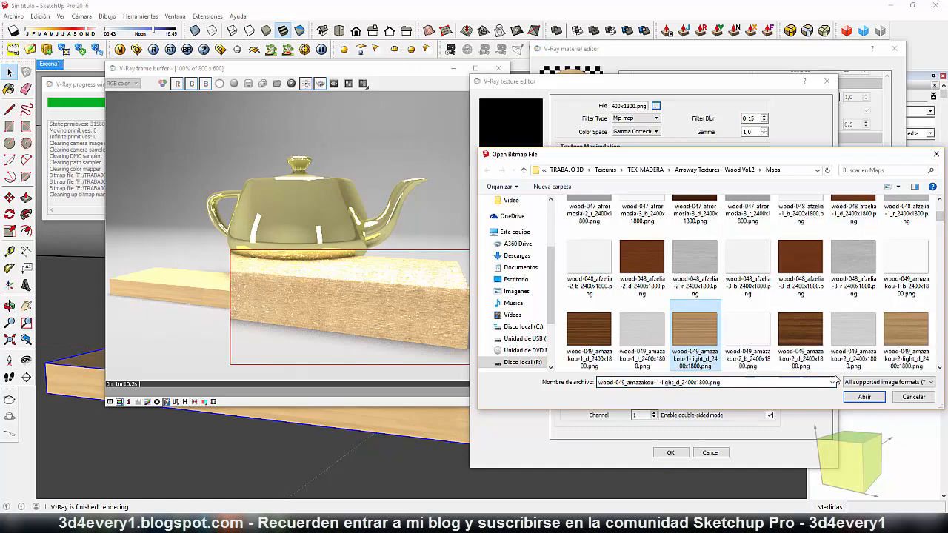
click(865, 398)
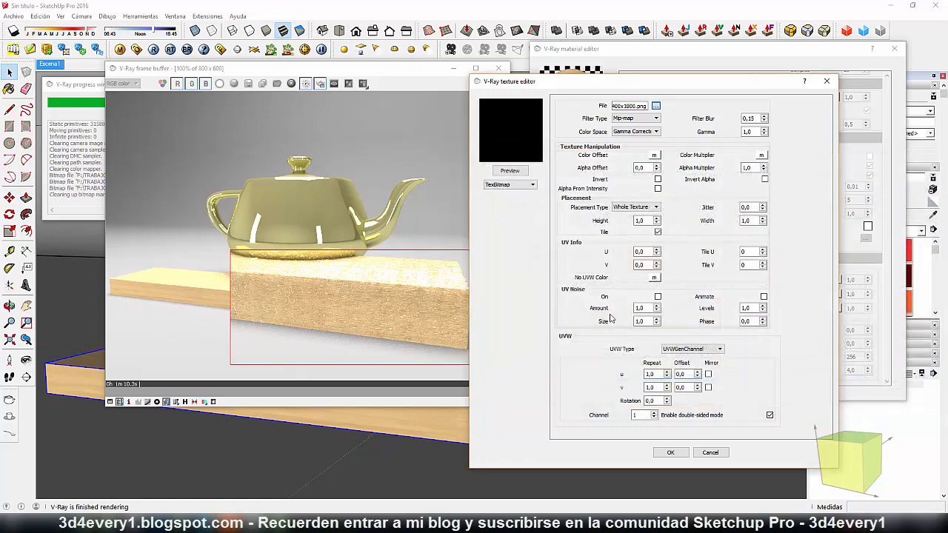
click(671, 451)
Step: Lower Madera's displacement multiplier to 0,5, render the marked region and inspect the block's displaced surface up close
double_click(733, 310)
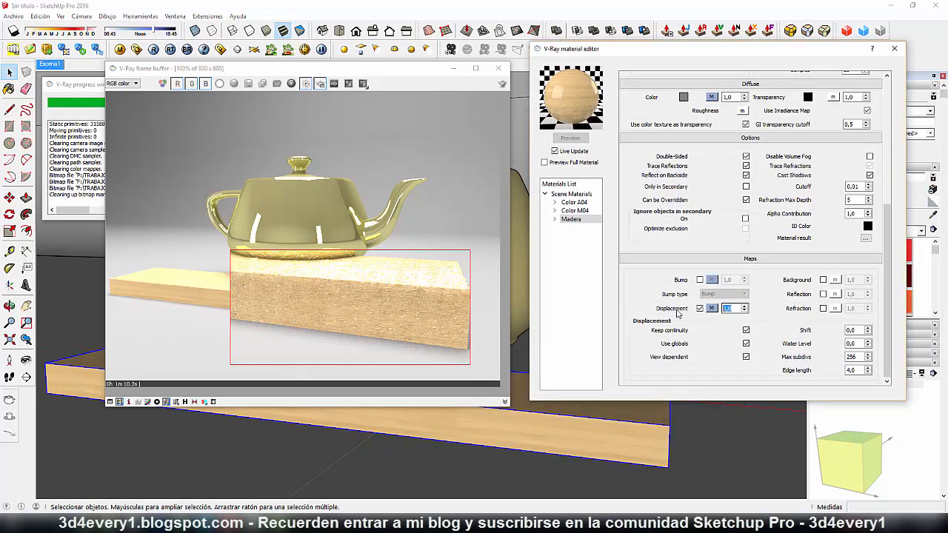
text(0,5)
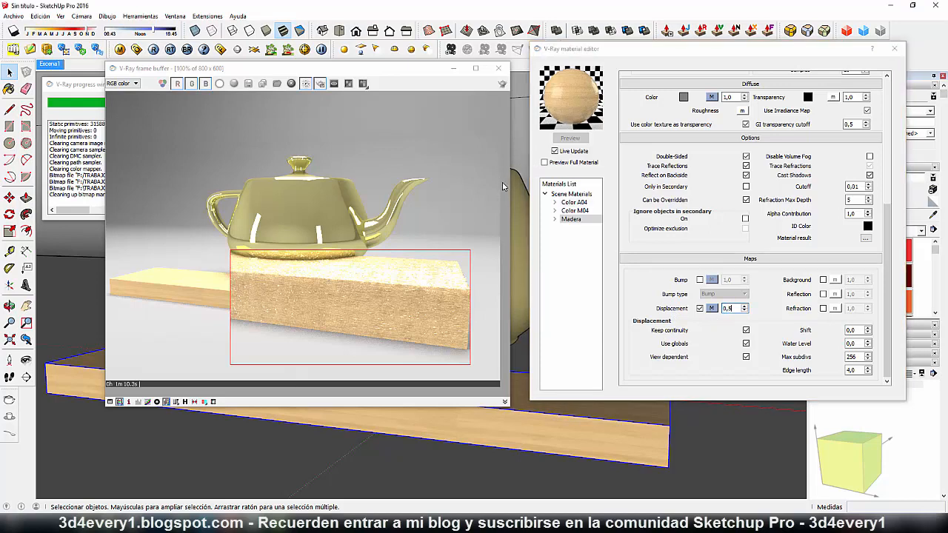
click(502, 83)
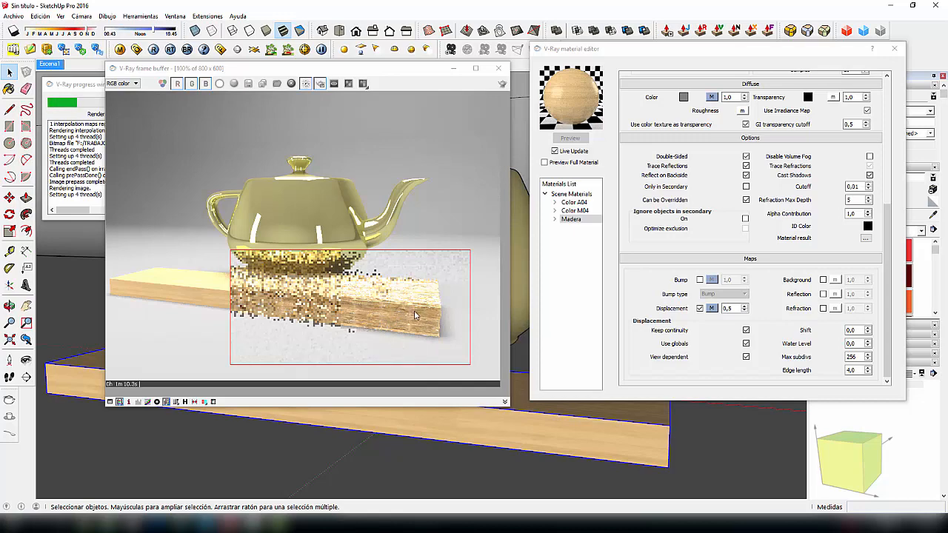
scroll(413, 313, up, 1)
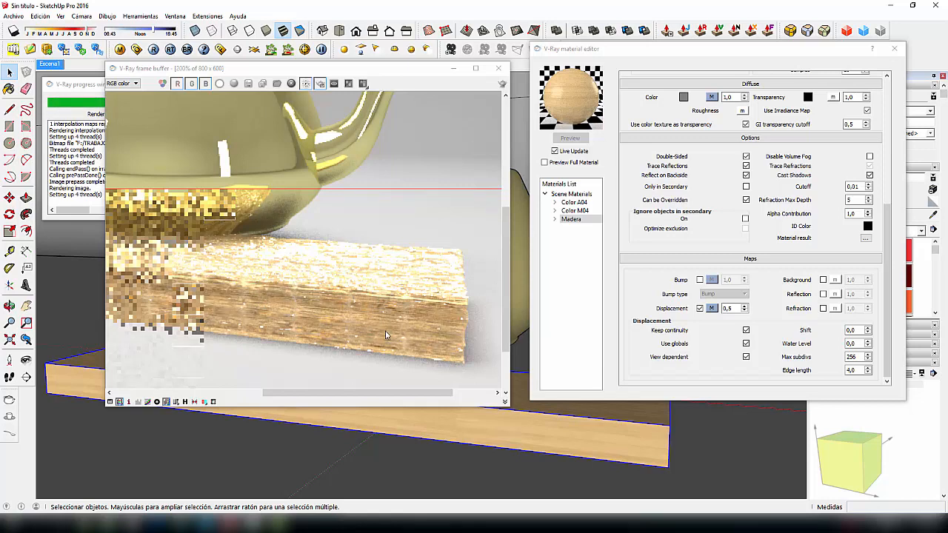
scroll(386, 323, down, 2)
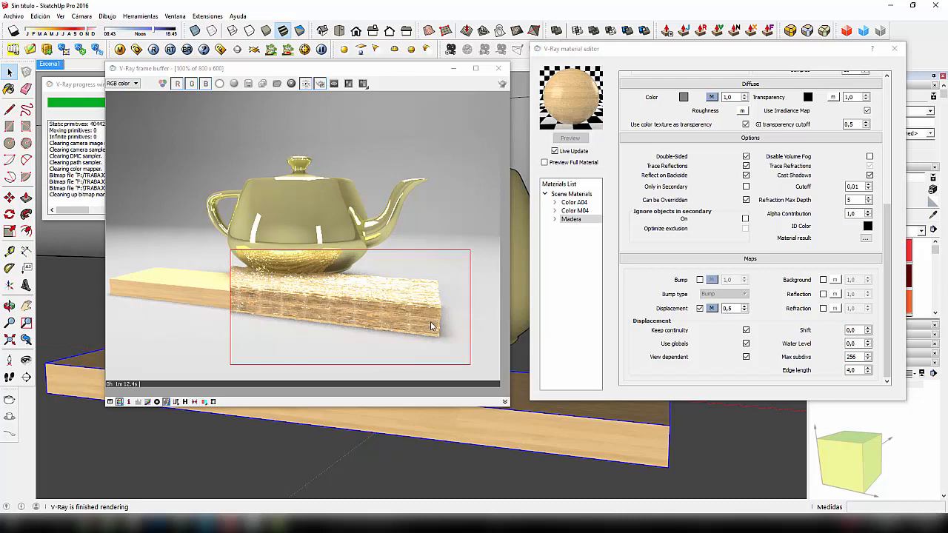
Step: Turn off Madera's displacement, enable its bump map again and render the marked region
click(700, 309)
click(700, 280)
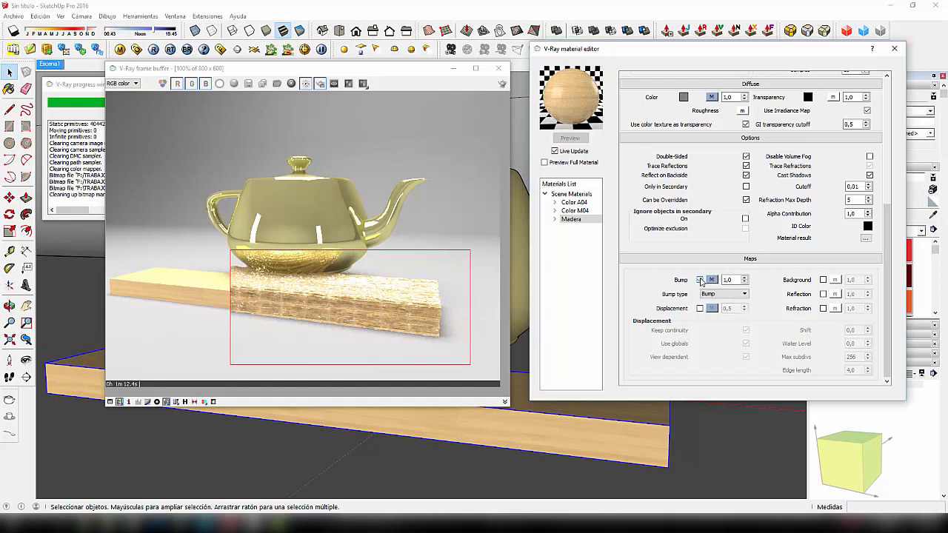
click(502, 84)
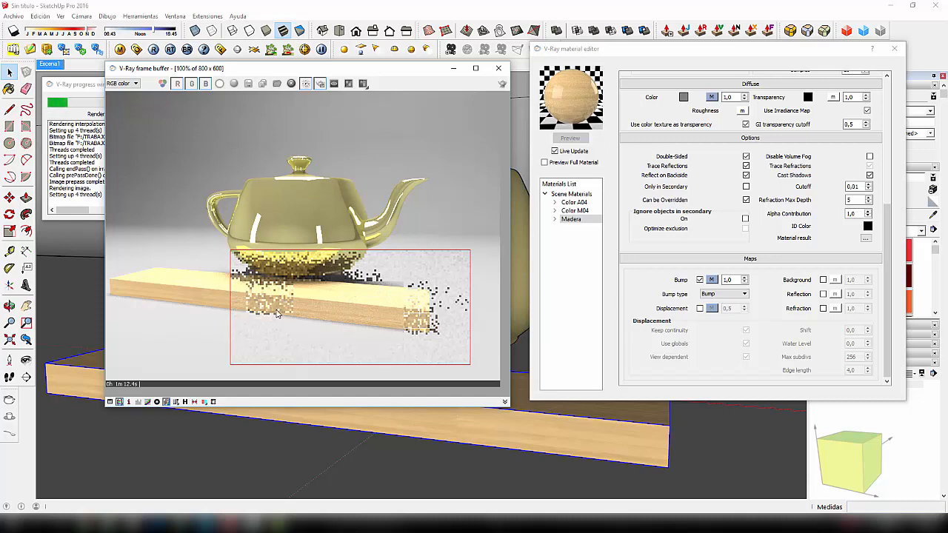
double_click(727, 280)
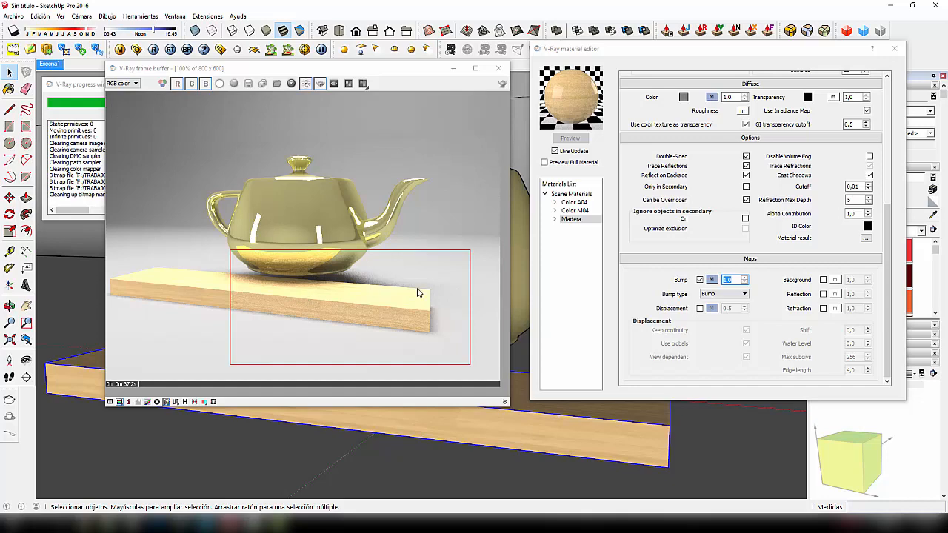
click(592, 217)
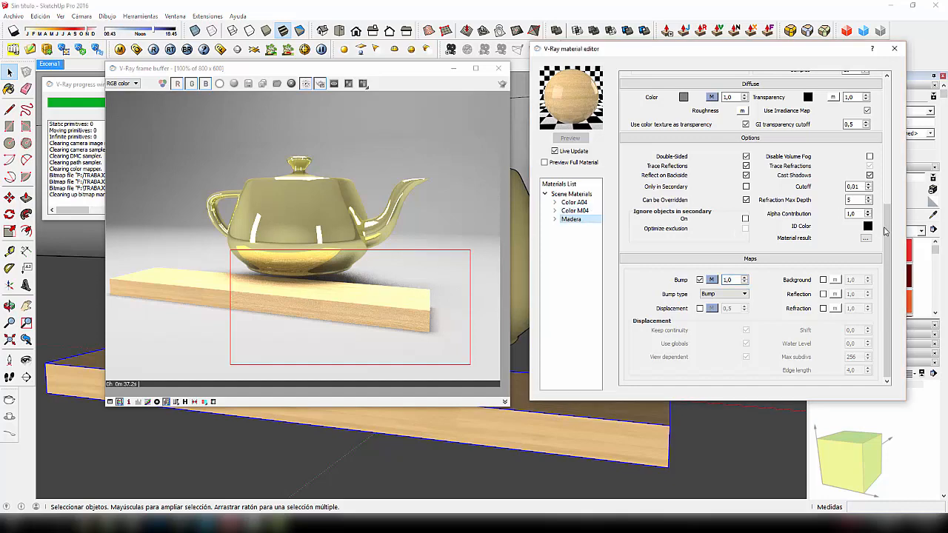
drag(885, 231, 898, 88)
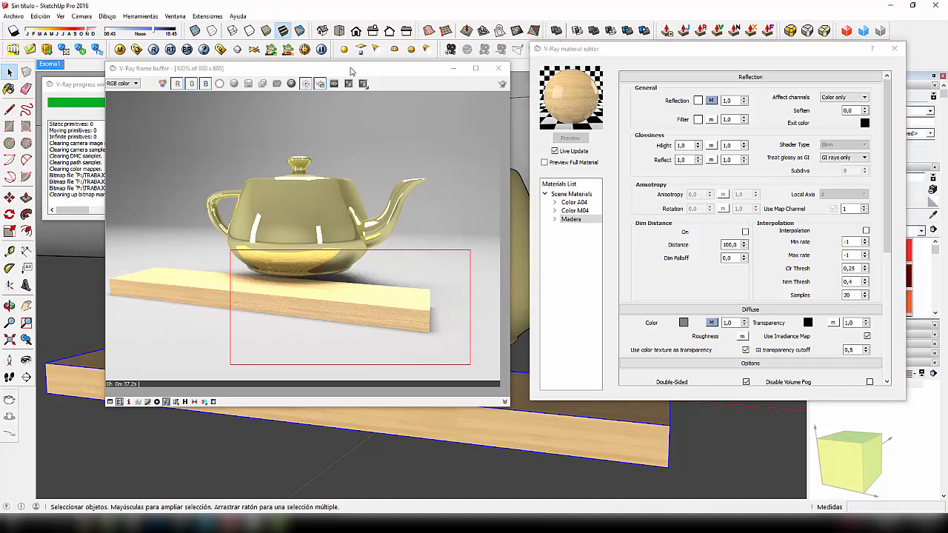
mouse_move(350, 72)
mouse_down()
mouse_move(369, 76)
mouse_move(357, 75)
mouse_up()
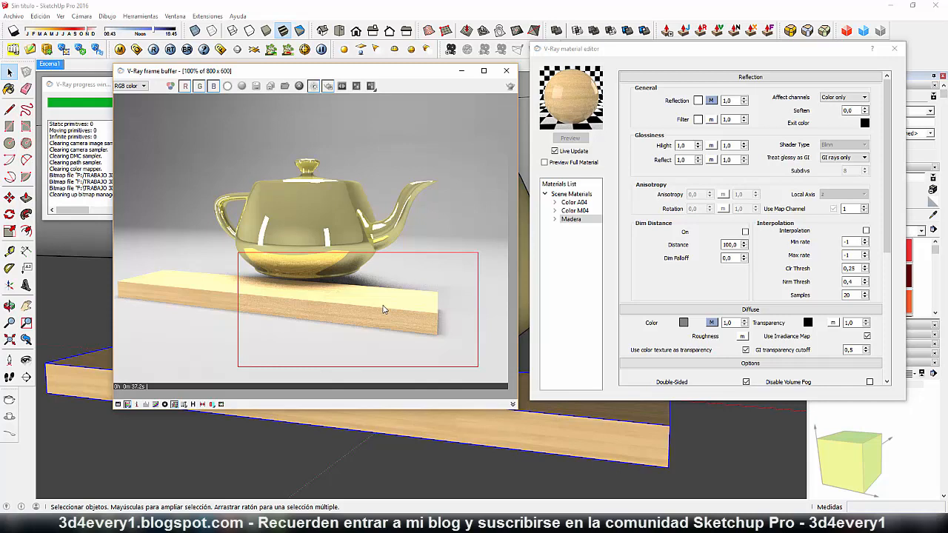
click(554, 98)
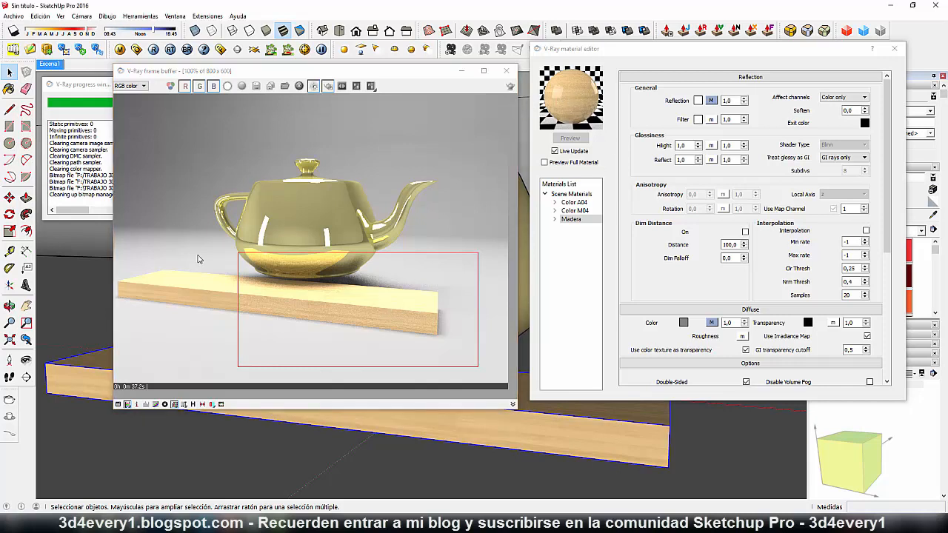